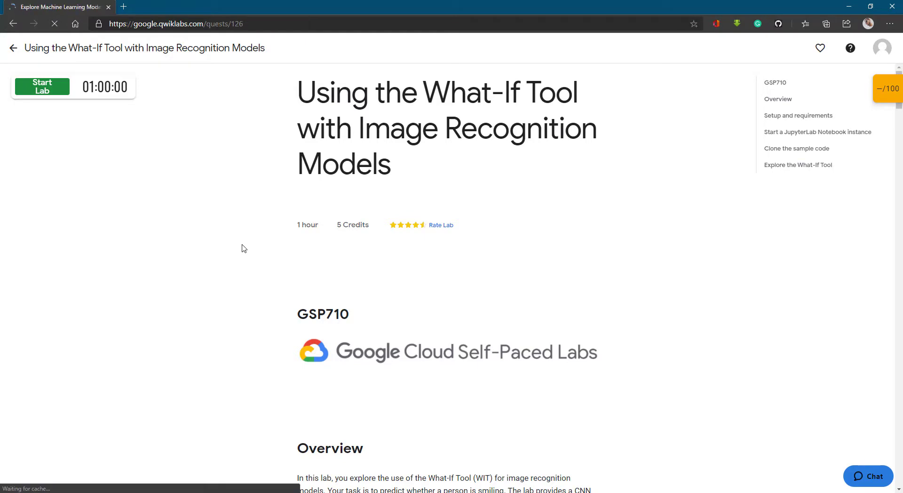
# Open the lab "Using the What-If Tool with Image Recognition Models" from the Explainable AI quest outline
pyautogui.moveTo(164, 113); pyautogui.dragTo(419, 125)
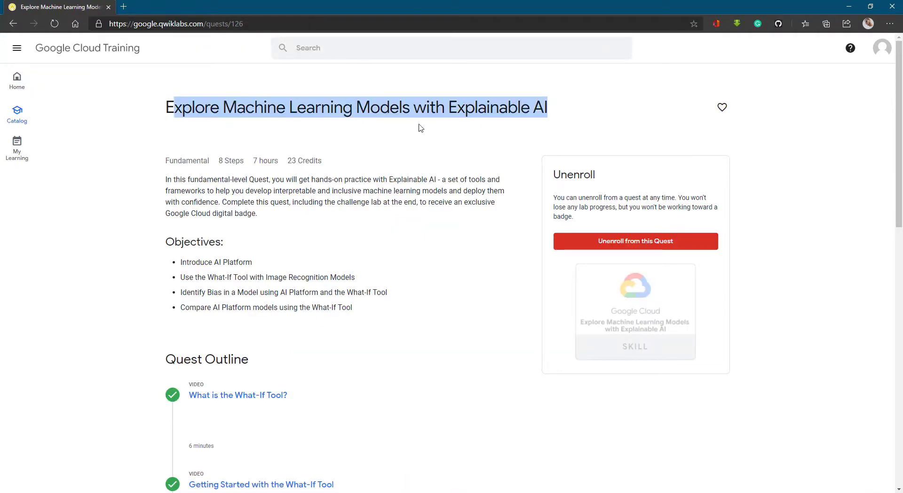
pyautogui.tripleClick(475, 126)
pyautogui.moveTo(237, 107); pyautogui.dragTo(297, 109)
pyautogui.moveTo(902, 134); pyautogui.dragTo(901, 285)
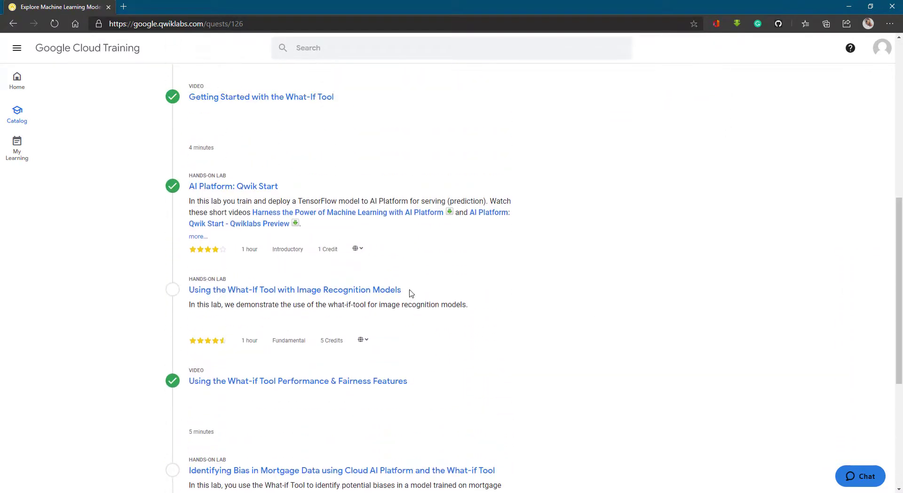
pyautogui.click(344, 292)
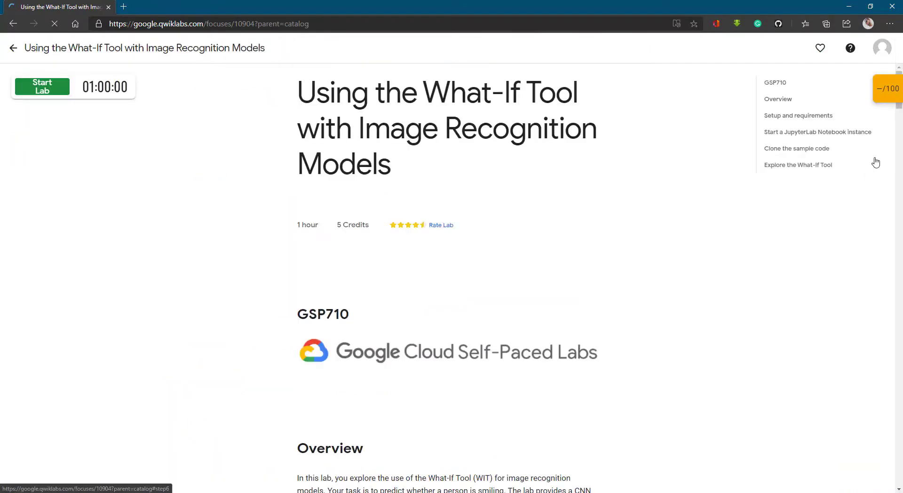
# Start the lab, complete the robot check, dismiss the error banner and launch with 5 credits
pyautogui.moveTo(902, 108)
pyautogui.mouseDown()
pyautogui.moveTo(902, 485)
pyautogui.moveTo(899, 88)
pyautogui.mouseUp()
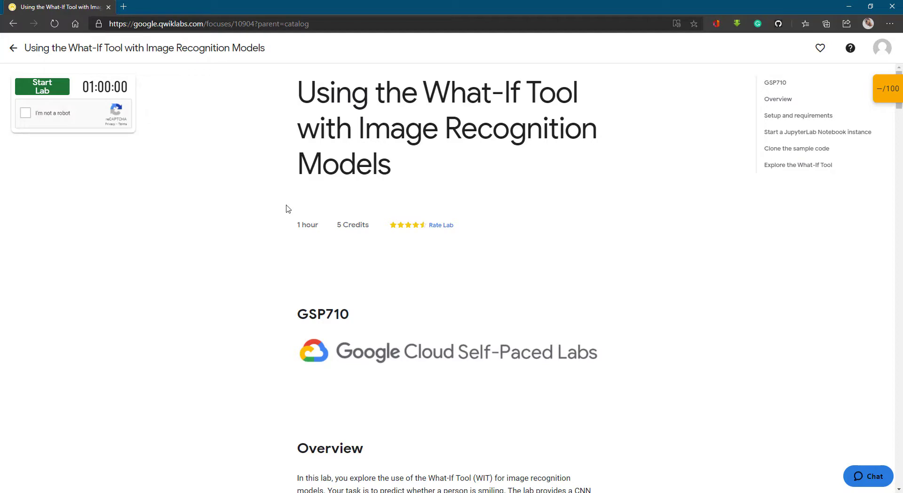
pyautogui.click(26, 113)
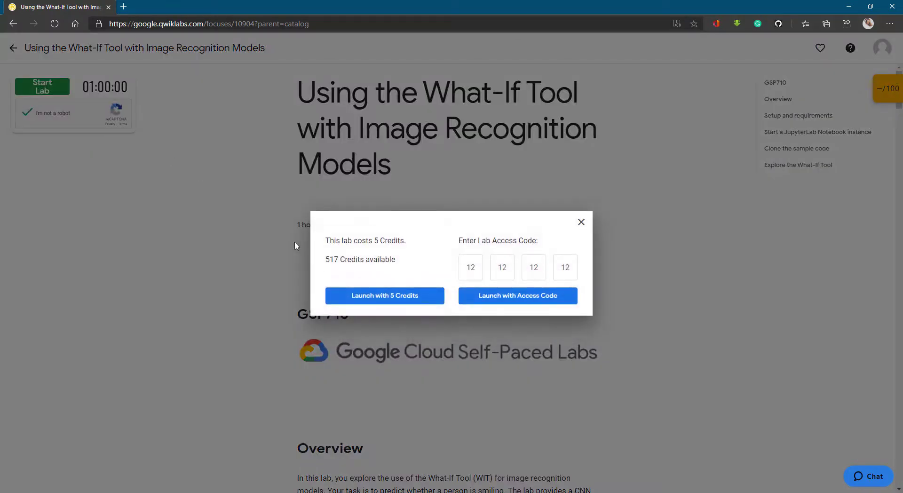
pyautogui.click(370, 300)
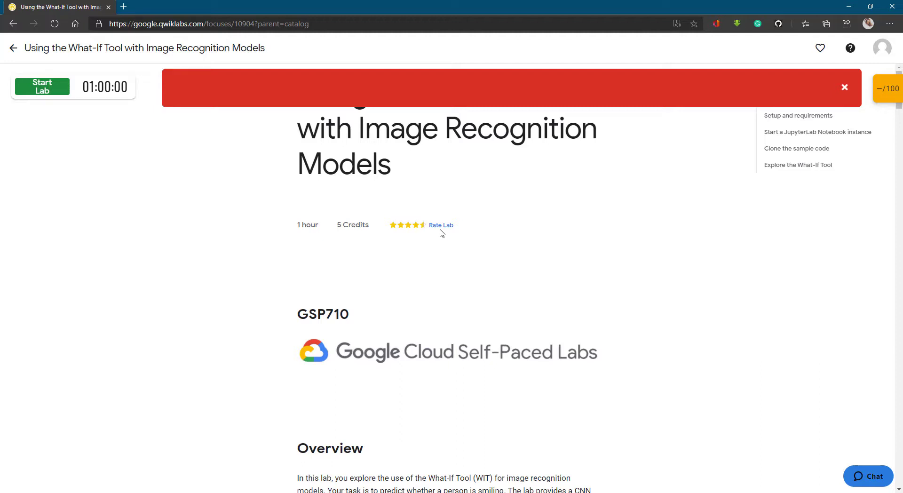
pyautogui.click(845, 87)
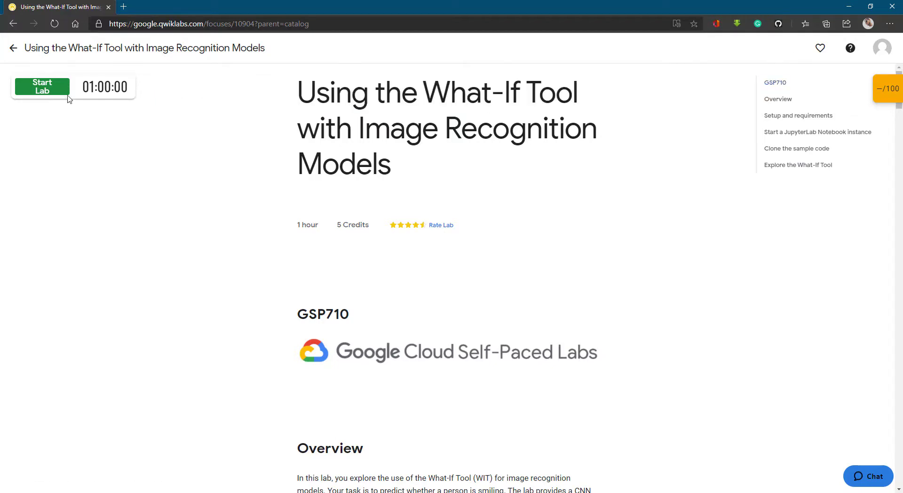
pyautogui.click(51, 94)
pyautogui.click(380, 295)
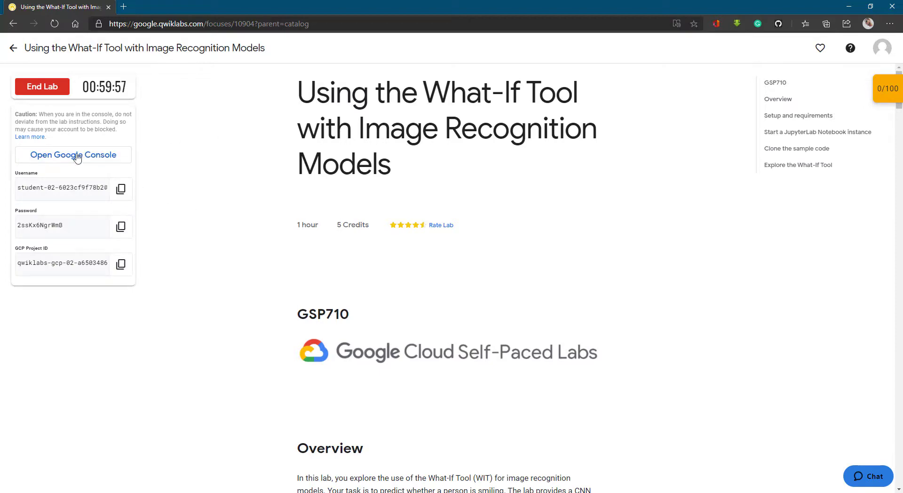
# Copy the lab's Google Console link and open it in a Microsoft Edge InPrivate window on the second desktop
pyautogui.rightClick(77, 155)
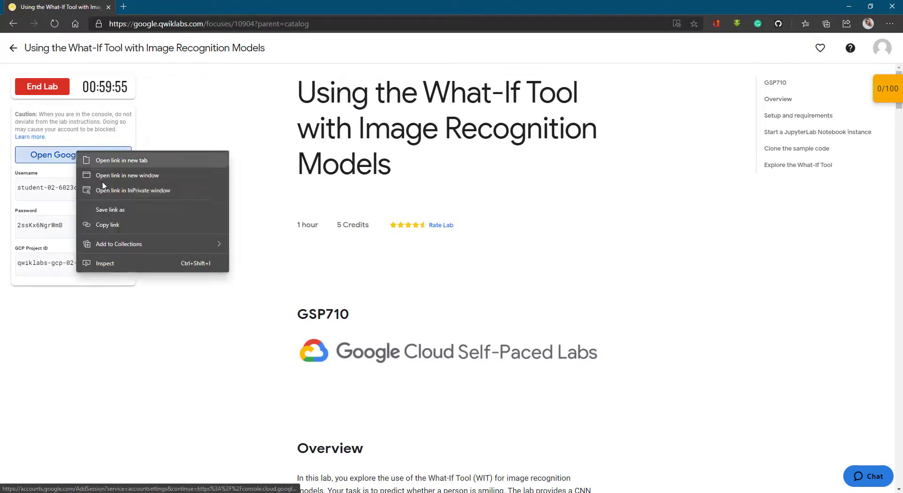
pyautogui.click(118, 227)
pyautogui.press('ctrl+super+Right')
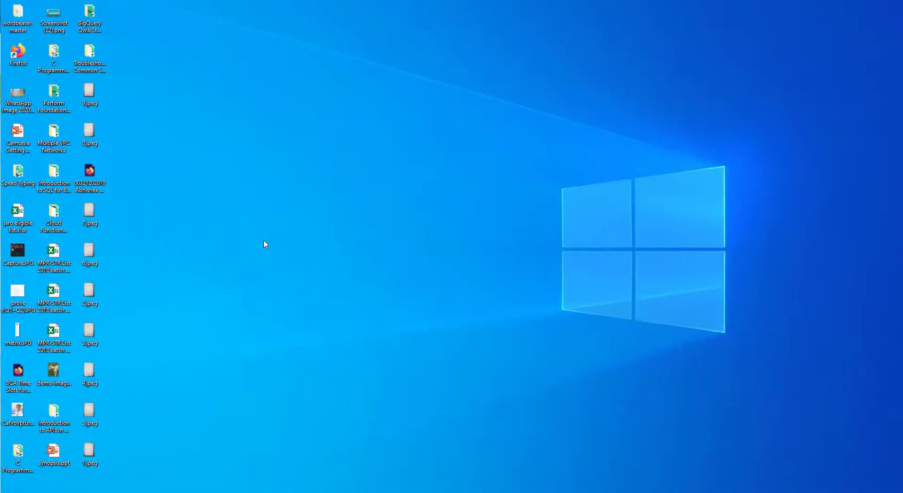
pyautogui.press('super')
pyautogui.write('edge')
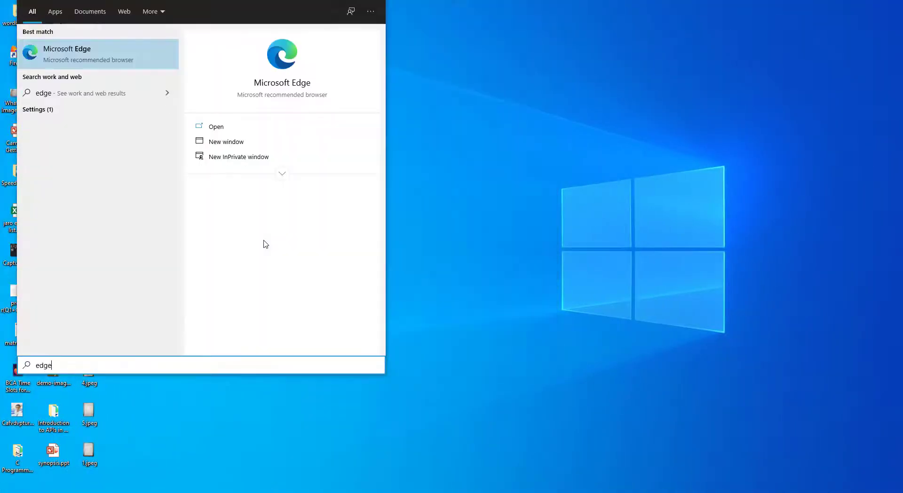
pyautogui.press('Return')
pyautogui.hotkey('ctrl', 'shift', 'n')
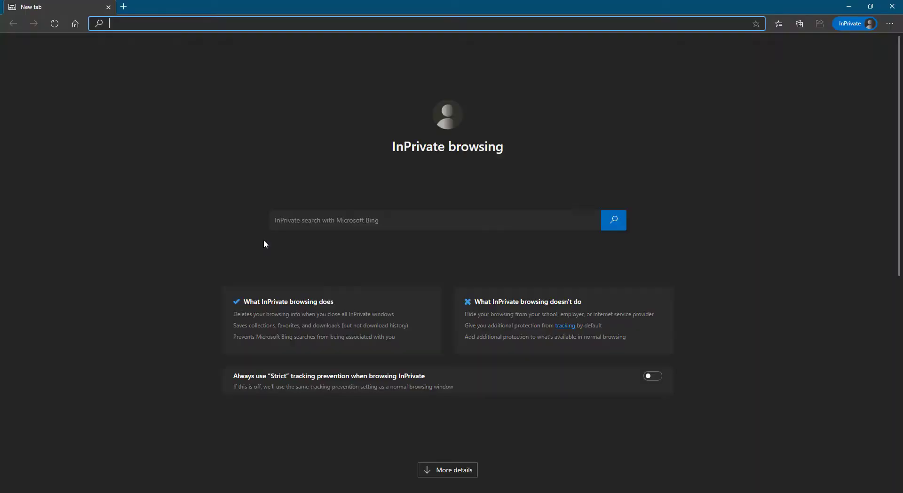
pyautogui.hotkey('ctrl', 'v')
pyautogui.press('Return')
# Copy the lab username from the lab page and submit it on the Google sign-in page
pyautogui.press('ctrl+super+Left')
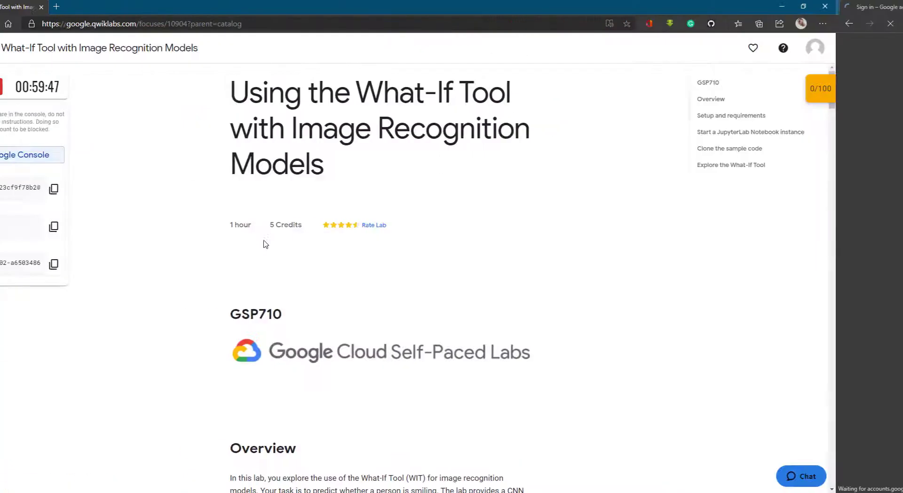
pyautogui.click(121, 188)
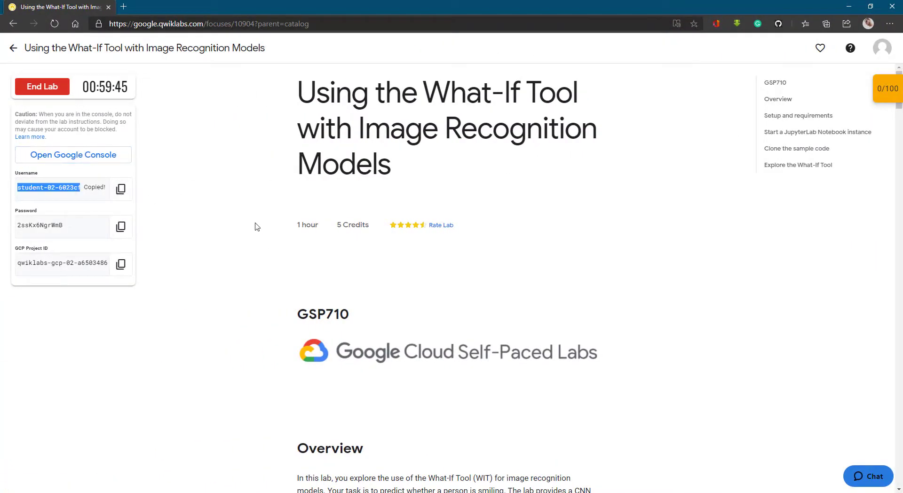
pyautogui.press('ctrl+super+Right')
pyautogui.hotkey('ctrl', 'v')
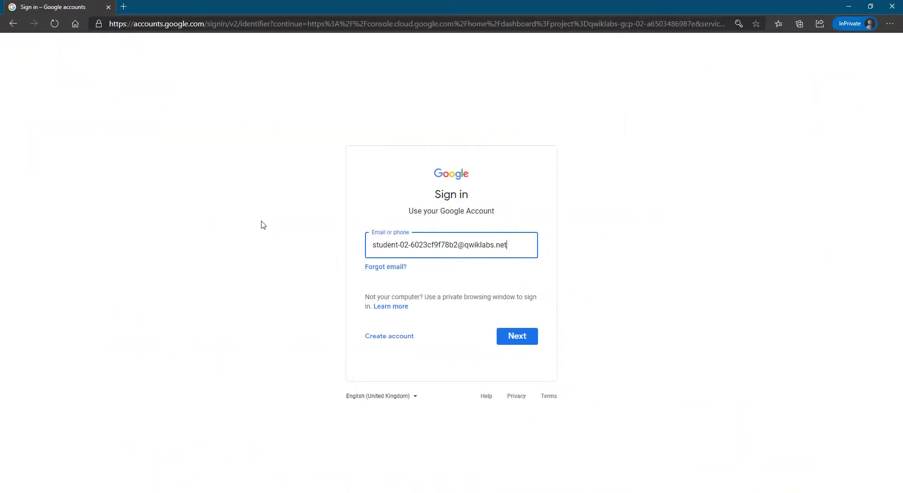
pyautogui.press('Return')
# Sign in with the account password copied from the lab page and accept the new account's terms
pyautogui.press('ctrl+super+Left')
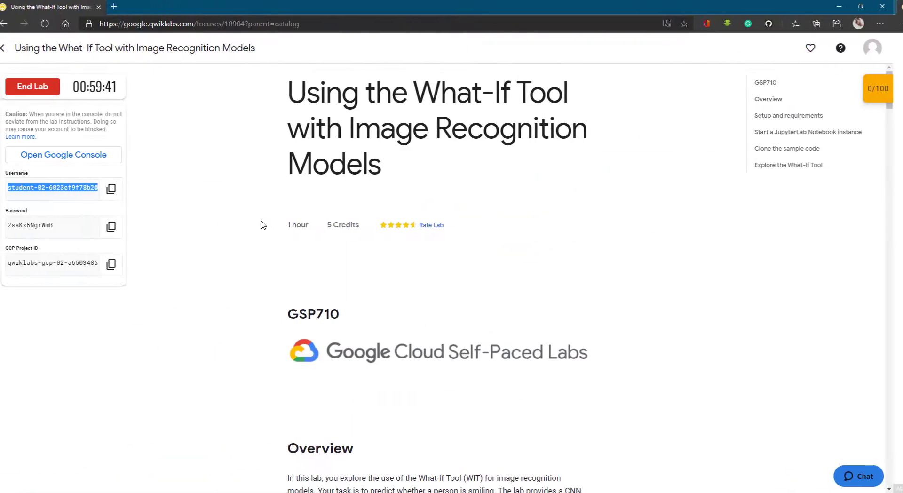
pyautogui.click(121, 226)
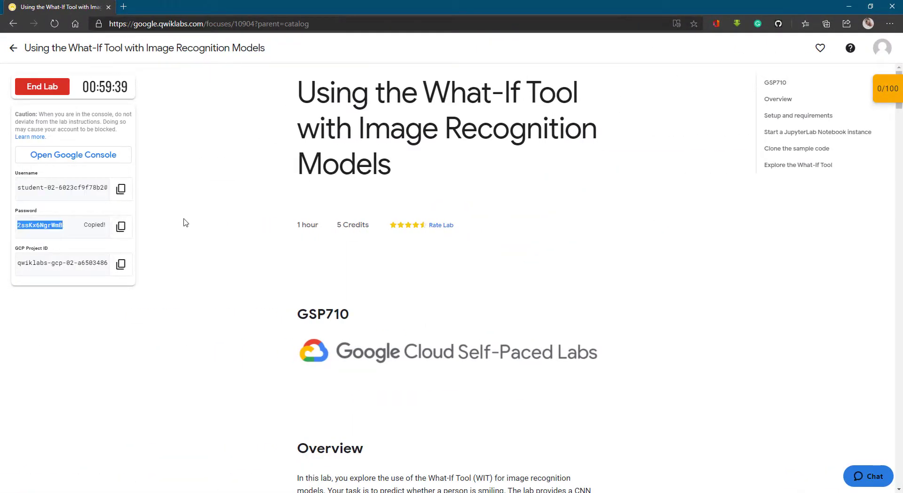
pyautogui.press('ctrl+super+Right')
pyautogui.hotkey('ctrl', 'v')
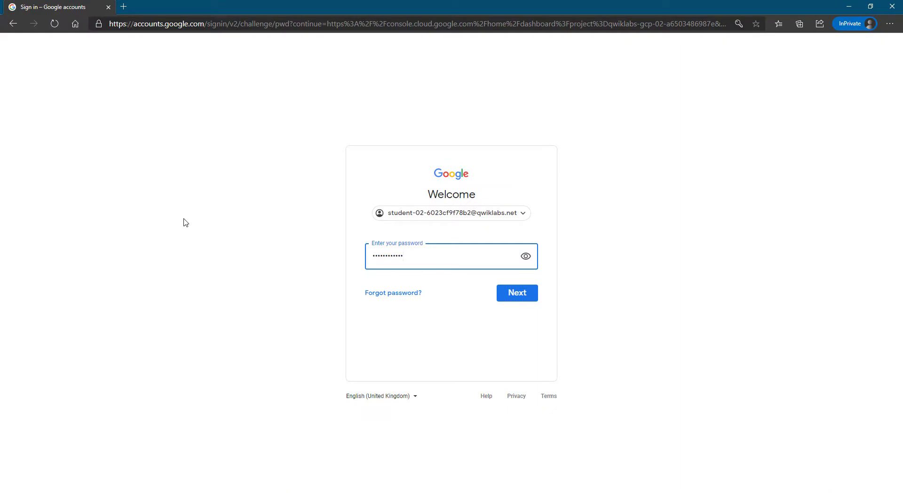
pyautogui.press('Return')
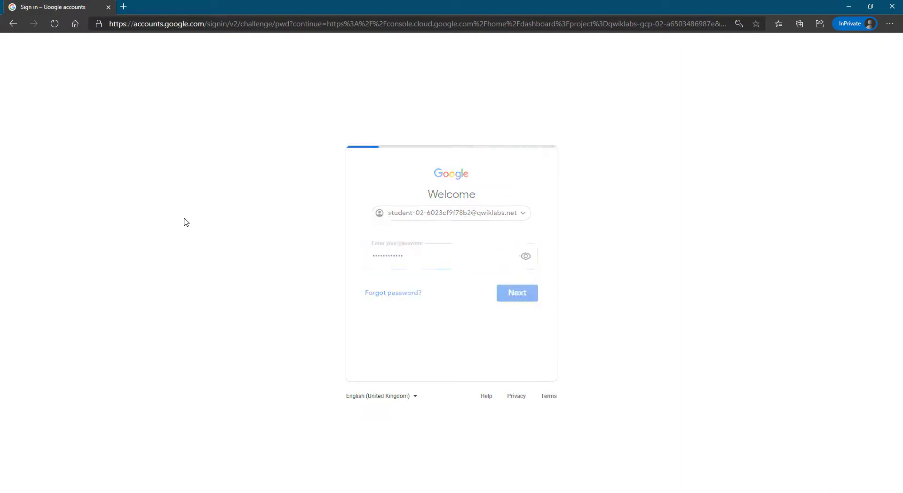
pyautogui.click(447, 295)
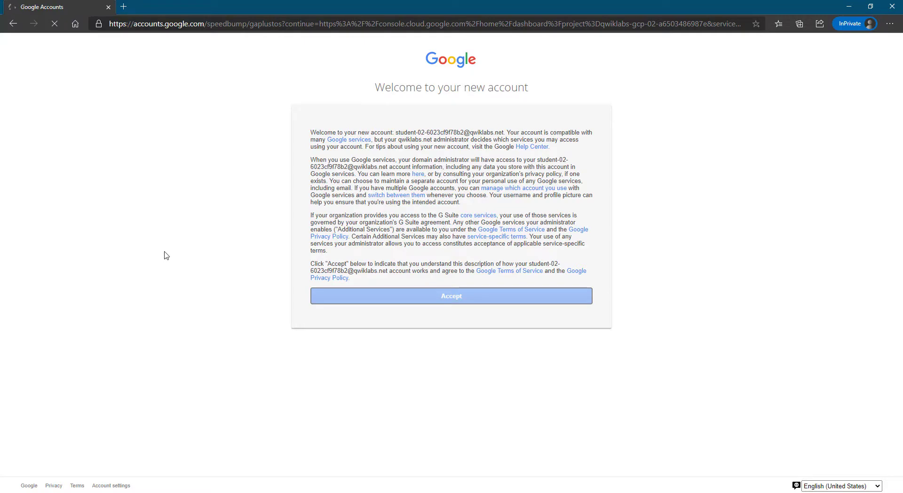
# Look through the lab instructions down to the section on starting a JupyterLab Notebook instance
pyautogui.hotkey('alt', 'Tab')
pyautogui.scroll(-2, 367, 357)
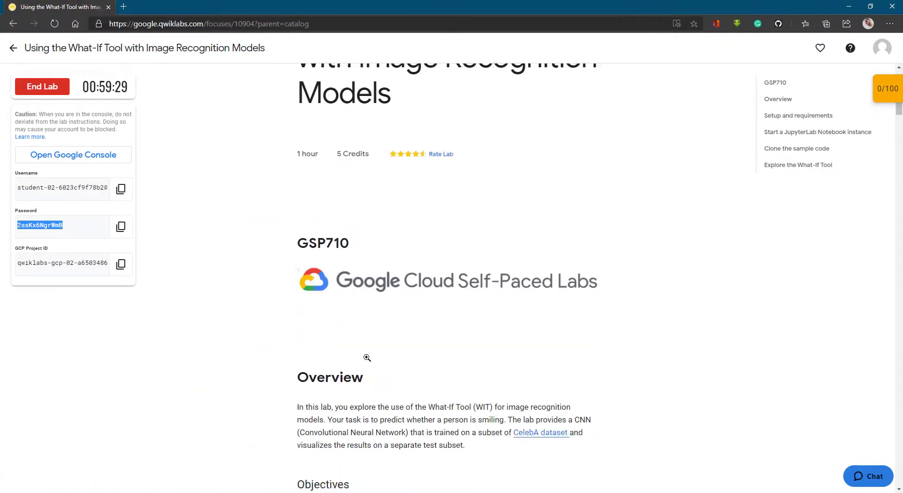
pyautogui.scroll(-15, 367, 358)
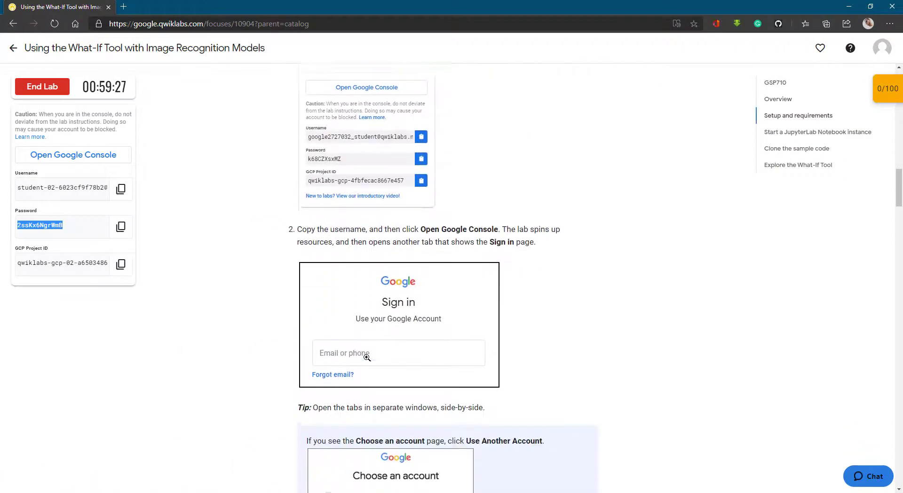
pyautogui.scroll(-20, 367, 358)
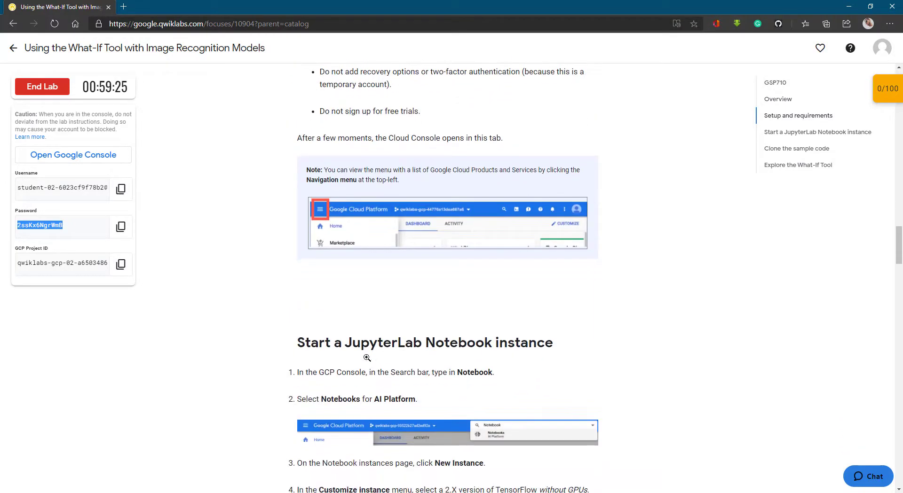
pyautogui.scroll(-3, 367, 358)
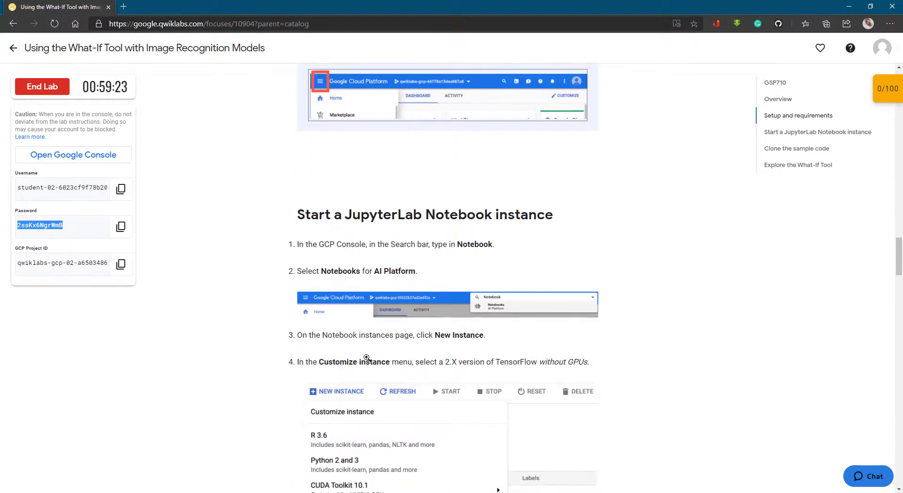
pyautogui.scroll(-2, 367, 358)
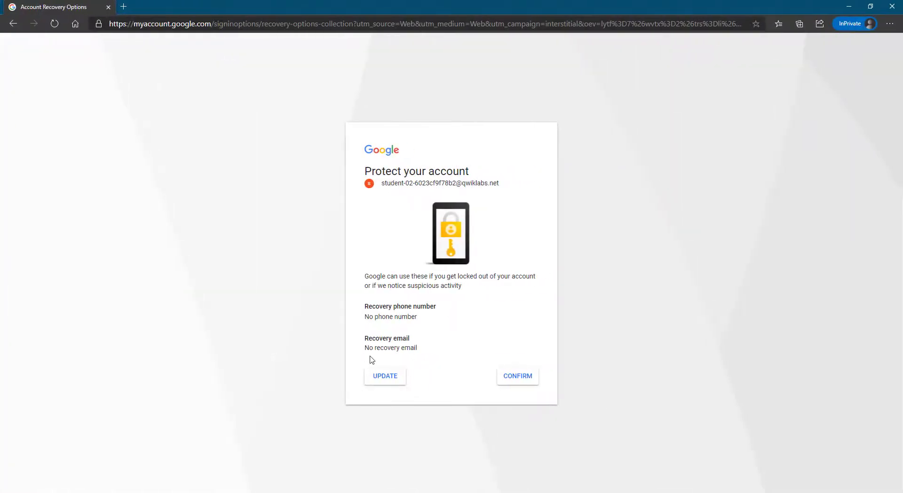
# Confirm the account recovery options as they are and agree to the Google Cloud Platform Terms of Service
pyautogui.click(523, 382)
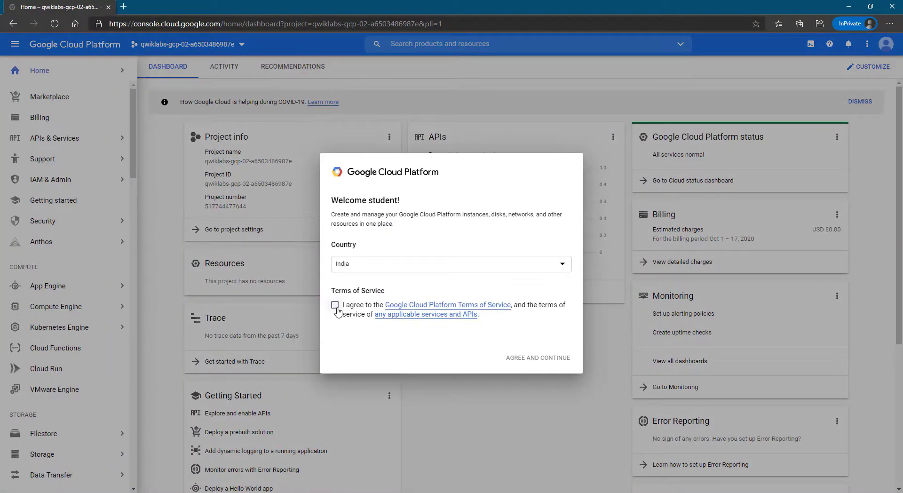
pyautogui.click(335, 306)
pyautogui.click(520, 362)
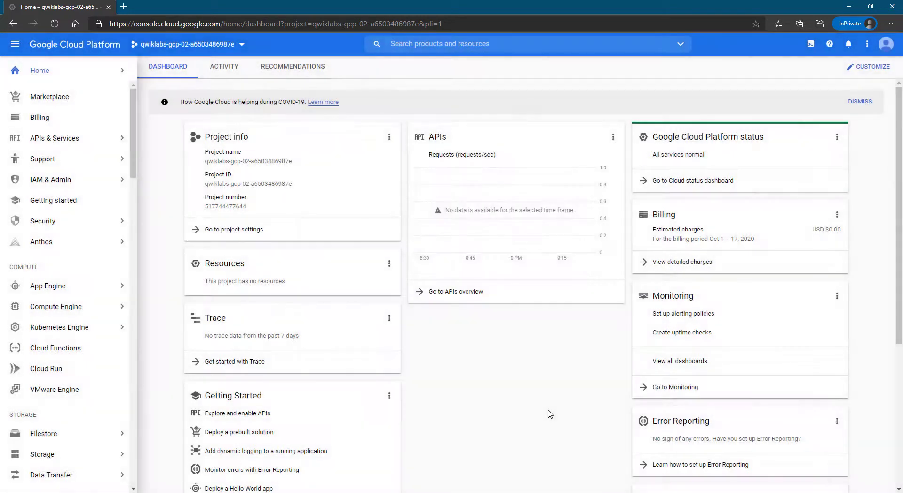
pyautogui.hotkey('ctrl', 'f')
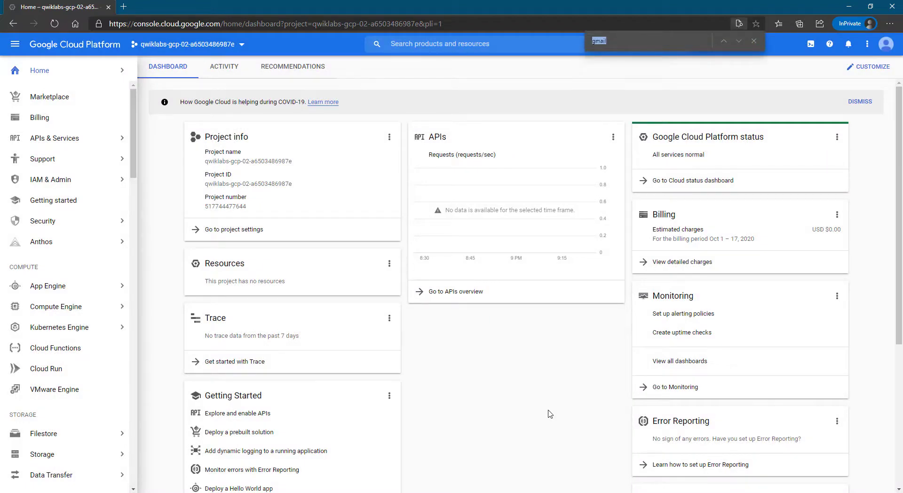
pyautogui.write('note')
pyautogui.press('BackSpace')
pyautogui.press('BackSpace')
pyautogui.press('BackSpace')
pyautogui.press('BackSpace')
pyautogui.press('BackSpace')
pyautogui.press('BackSpace')
pyautogui.press('BackSpace')
# Check the lab's JupyterLab Notebook instance instructions, then search the Google Cloud console for "notebooks"
pyautogui.press('ctrl+super+Left')
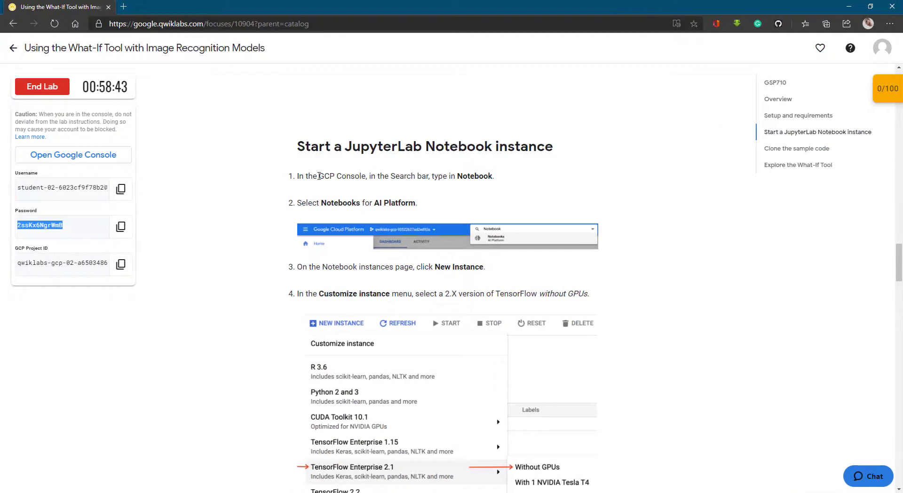
pyautogui.moveTo(319, 176); pyautogui.dragTo(367, 178)
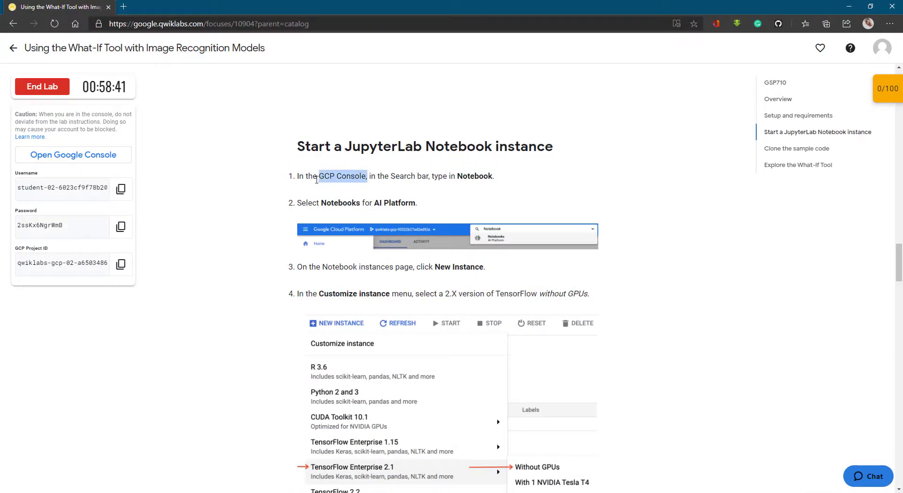
pyautogui.moveTo(332, 144); pyautogui.dragTo(551, 150)
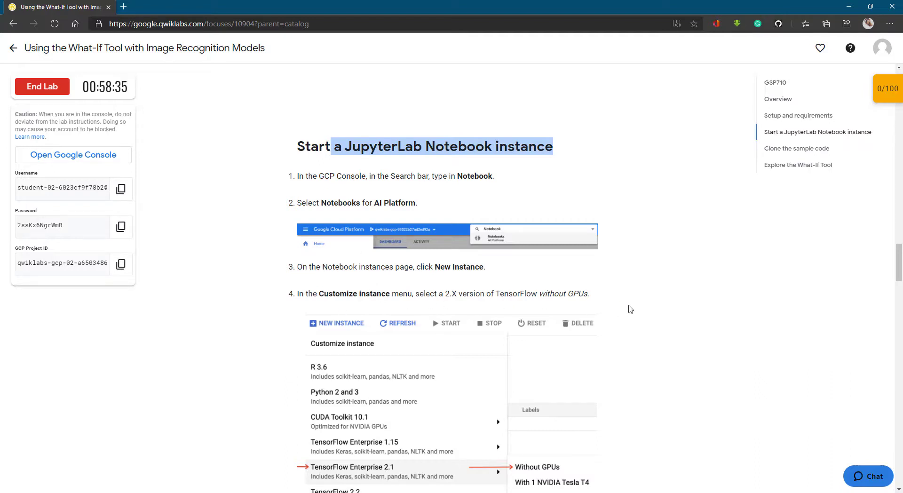
pyautogui.scroll(-2, 631, 309)
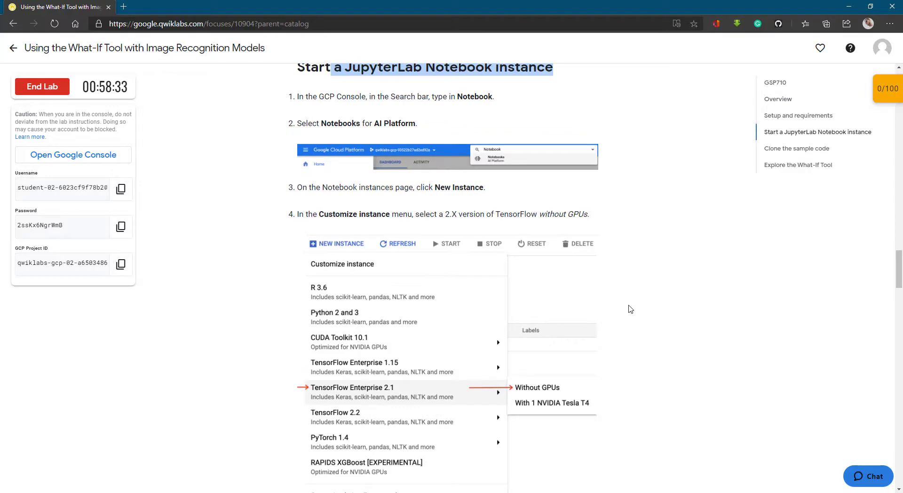
pyautogui.hotkey('alt', 'Tab')
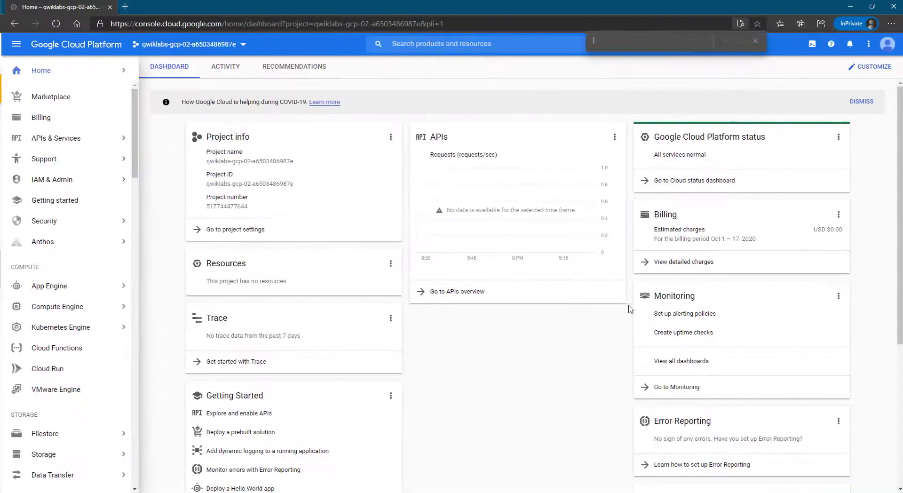
pyautogui.click(755, 37)
pyautogui.write('n')
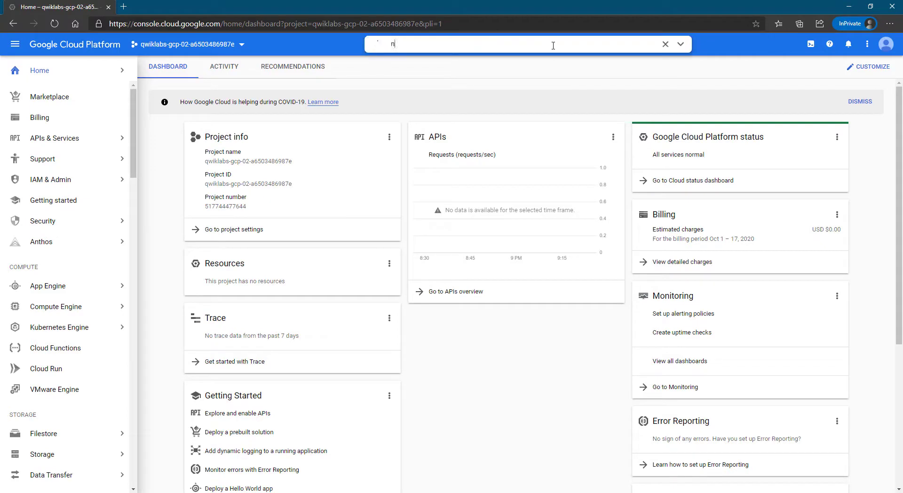
pyautogui.write('otebooks')
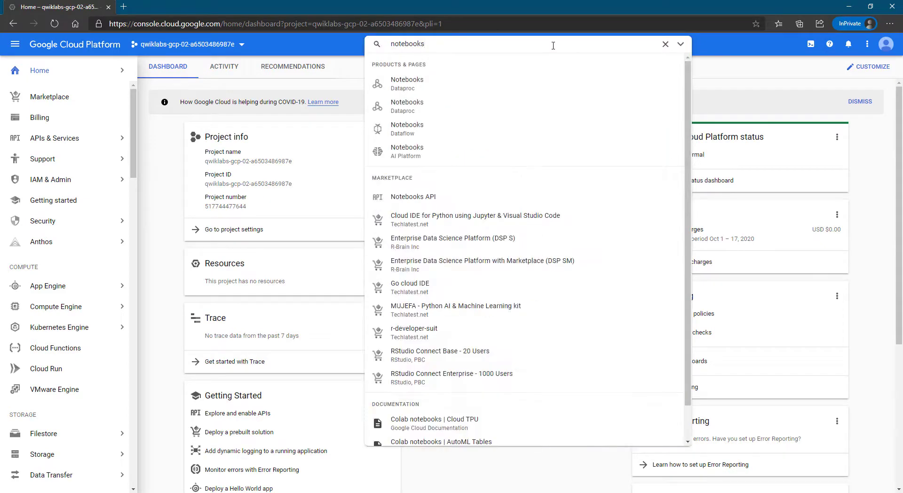
# Check the lab's notebook selection step, then search the Google Cloud console for "notebooks" and open Notebooks for AI Platform
pyautogui.press('ctrl+super+Left')
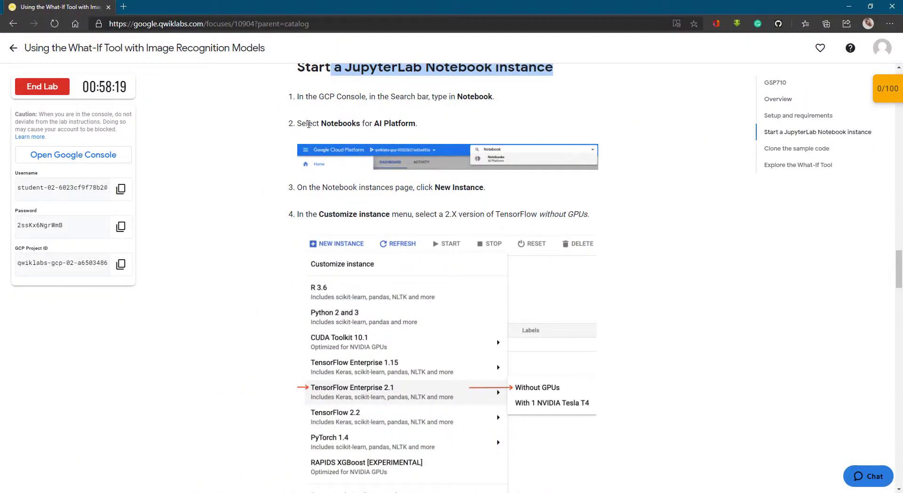
pyautogui.moveTo(319, 121); pyautogui.dragTo(418, 125)
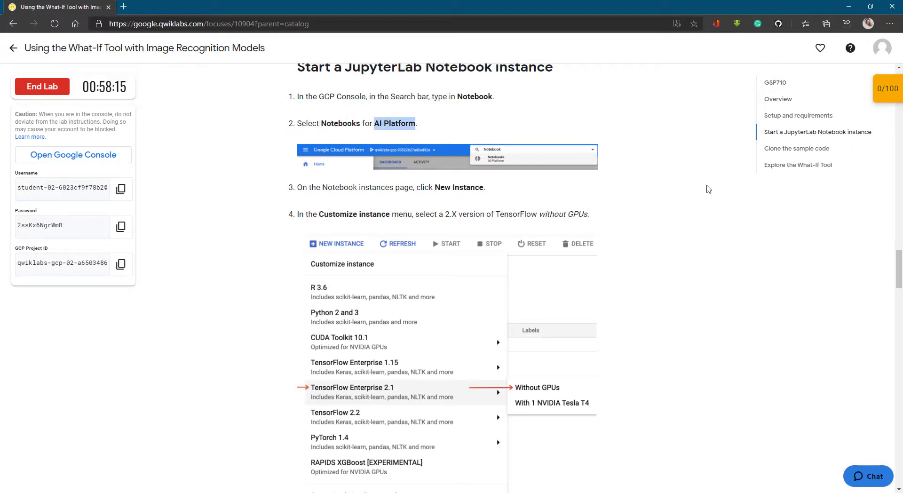
pyautogui.hotkey('alt', 'Tab')
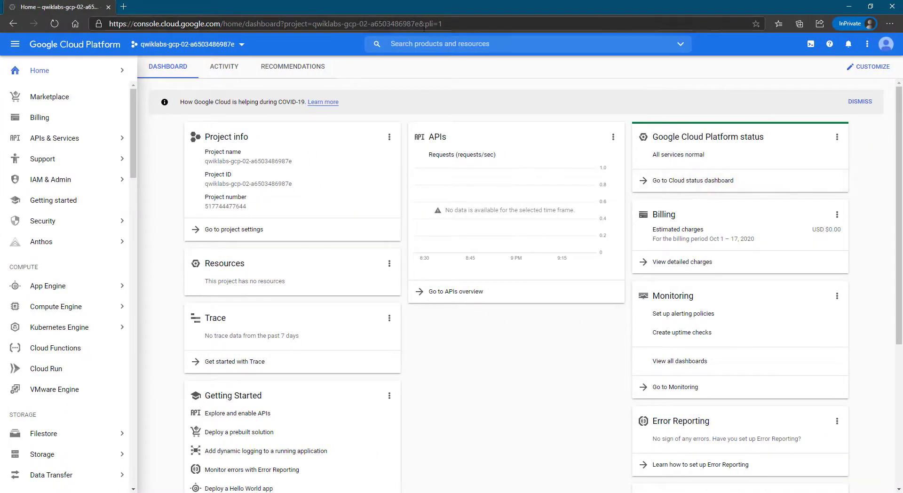
pyautogui.click(502, 43)
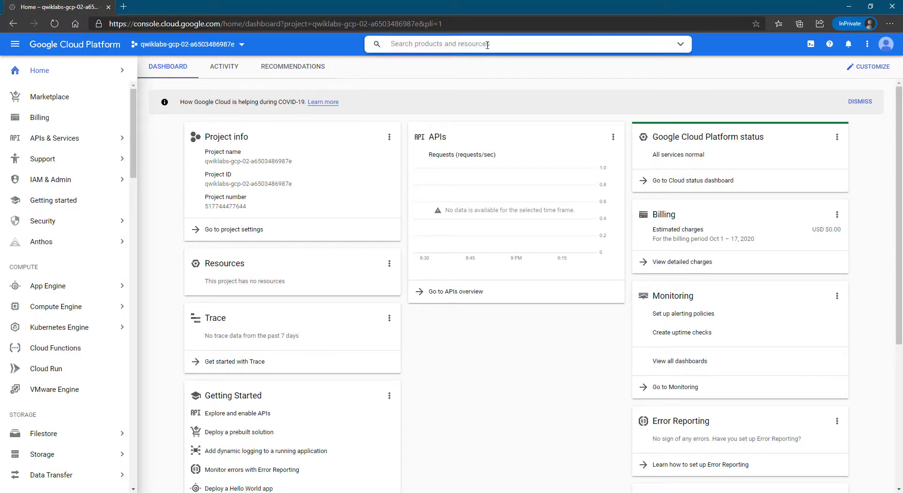
pyautogui.write('not')
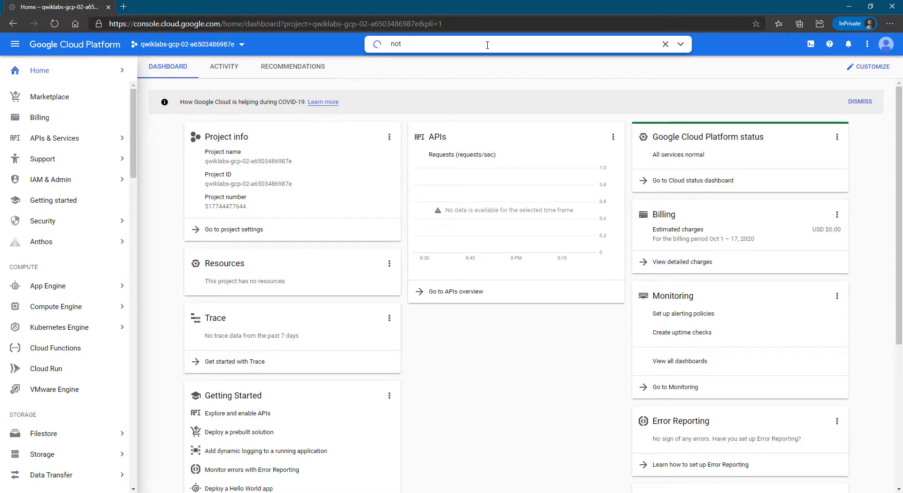
pyautogui.write('webooks')
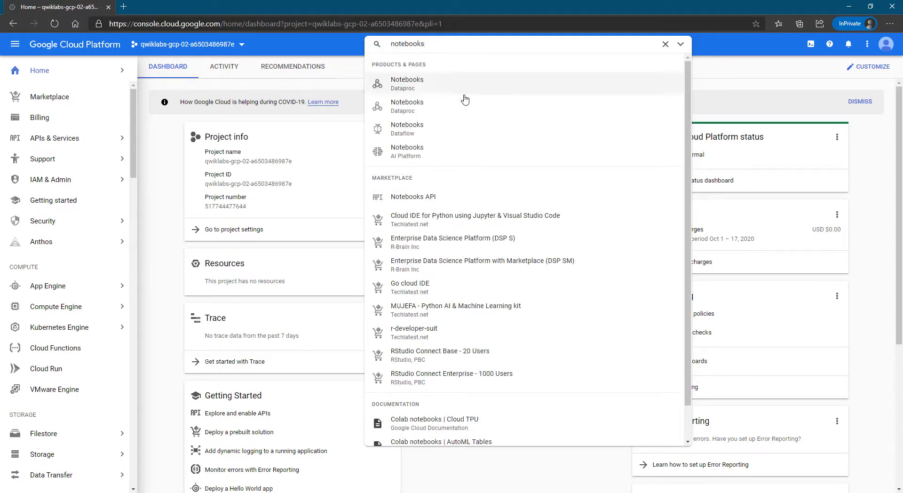
pyautogui.click(428, 151)
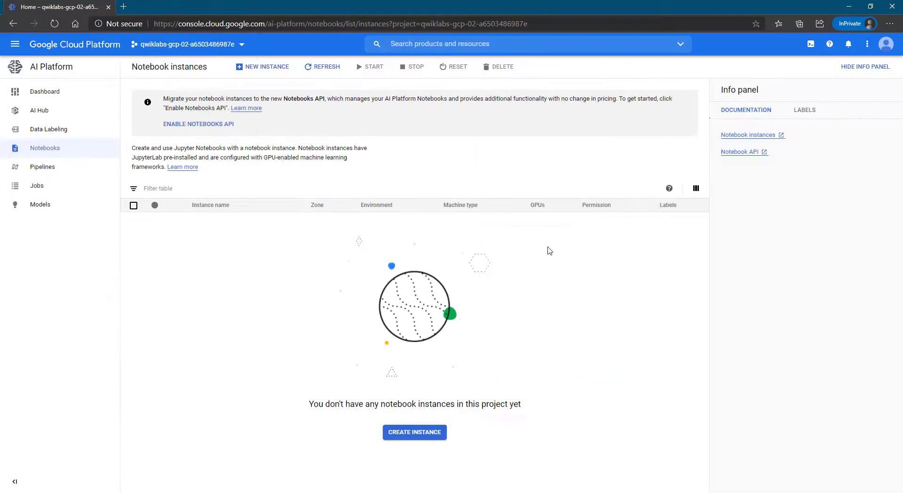
# Following the lab instructions, start a new notebook instance with TensorFlow Enterprise 2.1 without GPUs
pyautogui.press('ctrl+super+Left')
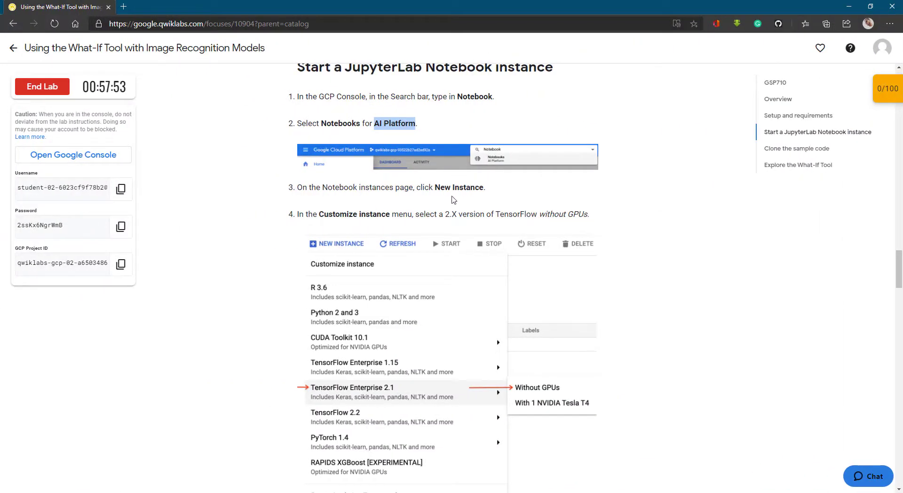
pyautogui.press('ctrl+super+Right')
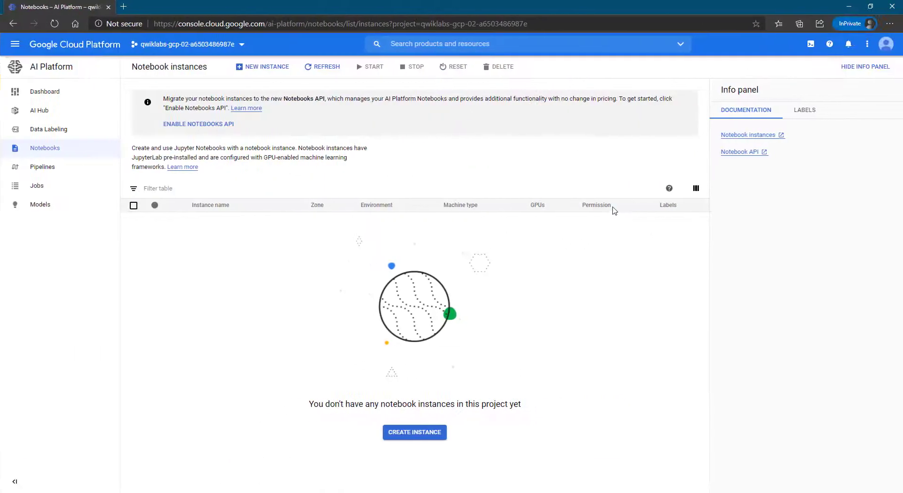
pyautogui.click(265, 68)
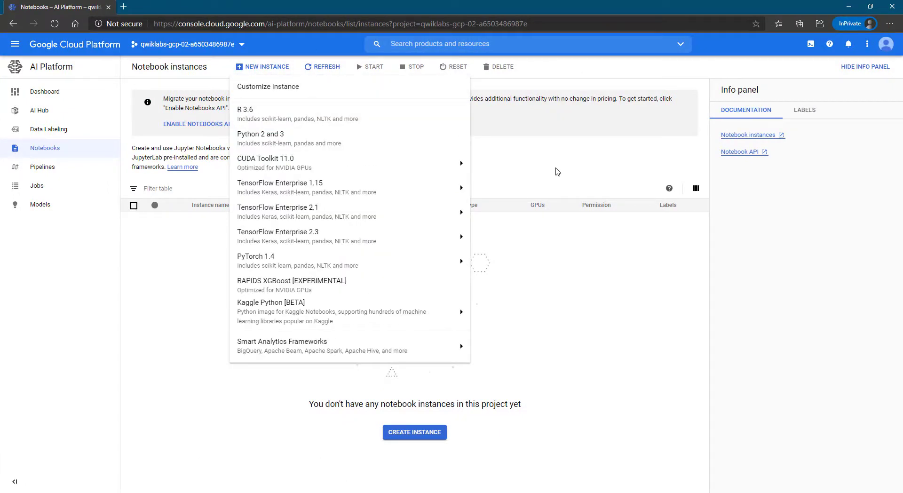
pyautogui.press('ctrl+super+Left')
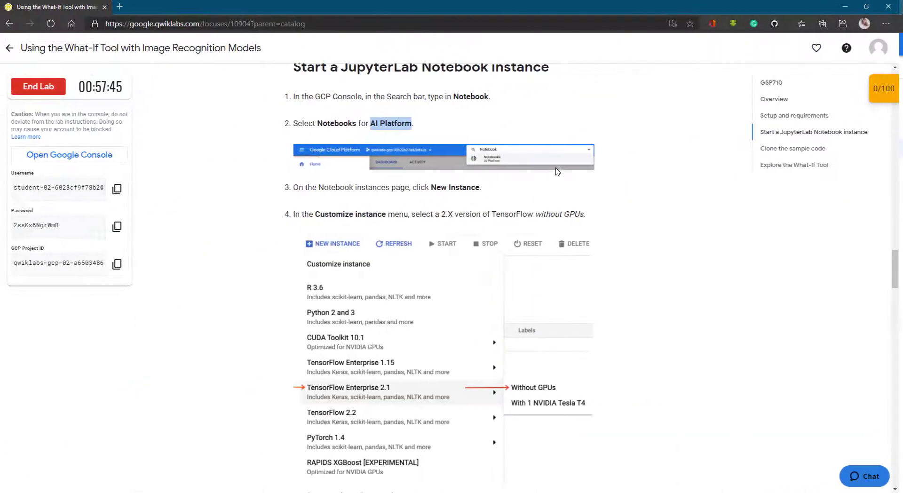
pyautogui.moveTo(324, 216); pyautogui.dragTo(601, 218)
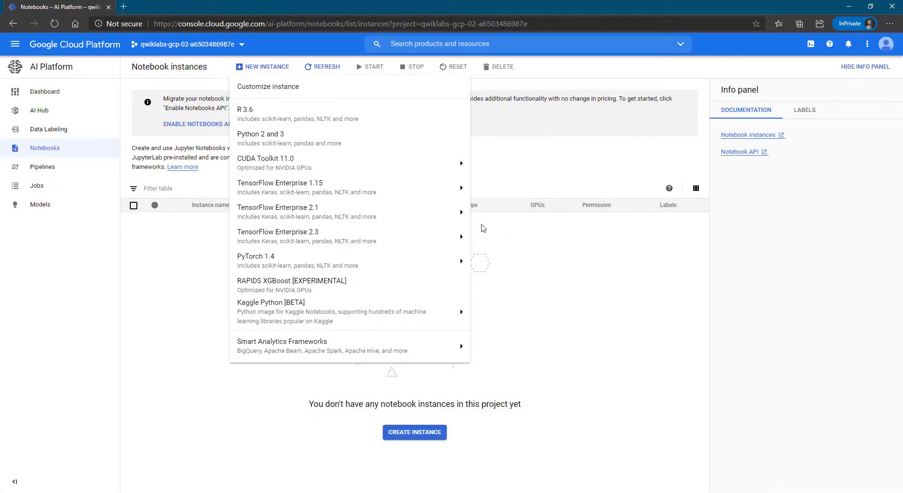
pyautogui.moveTo(400, 222)
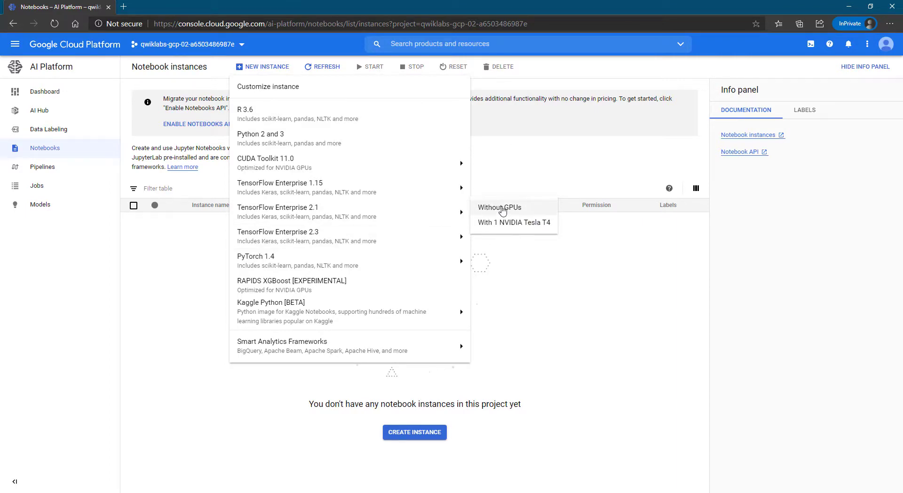
pyautogui.press('ctrl+super+Left')
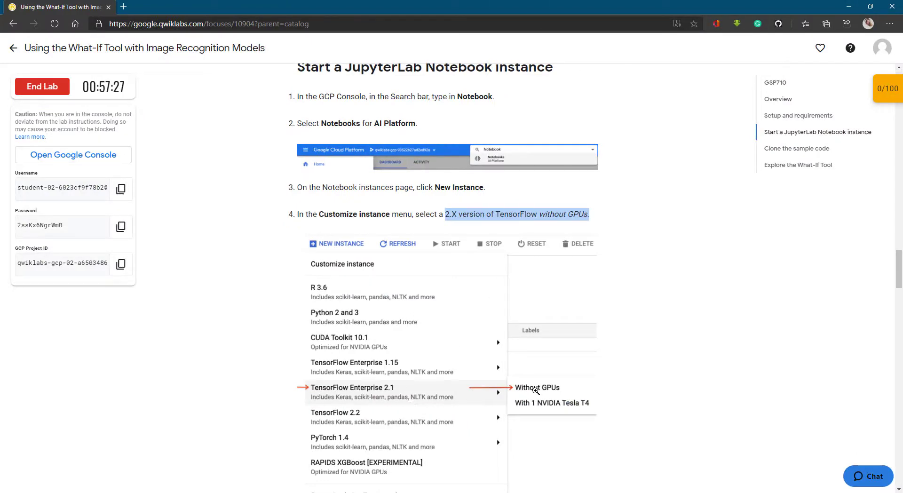
pyautogui.press('ctrl+super+Right')
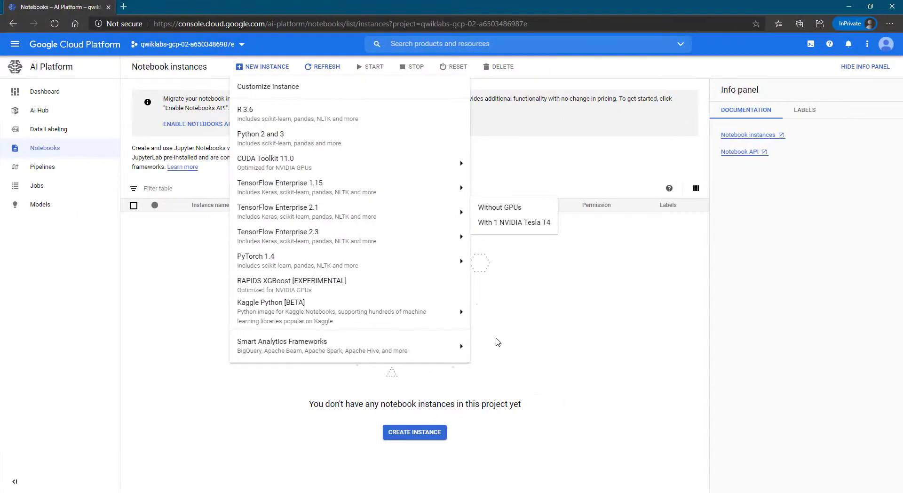
pyautogui.click(491, 210)
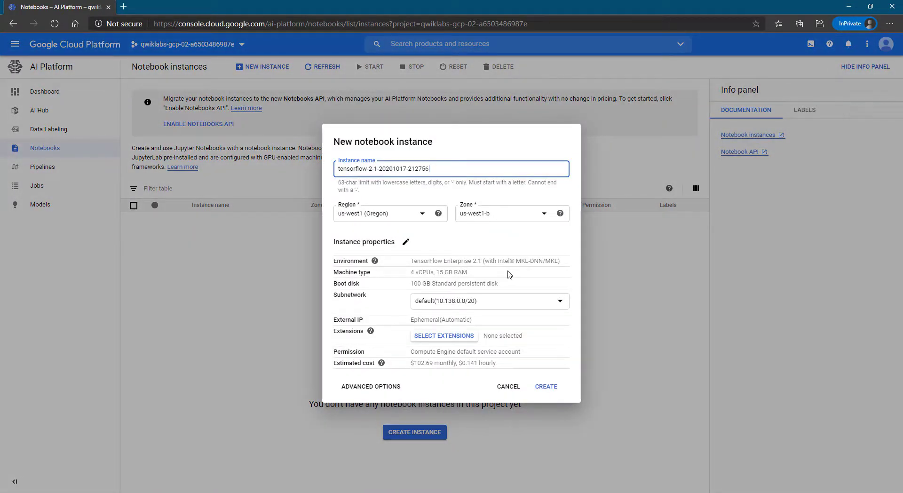
# Read the lab's region requirement, then set the new notebook instance's region to us-central1 (Iowa)
pyautogui.press('ctrl+super+Left')
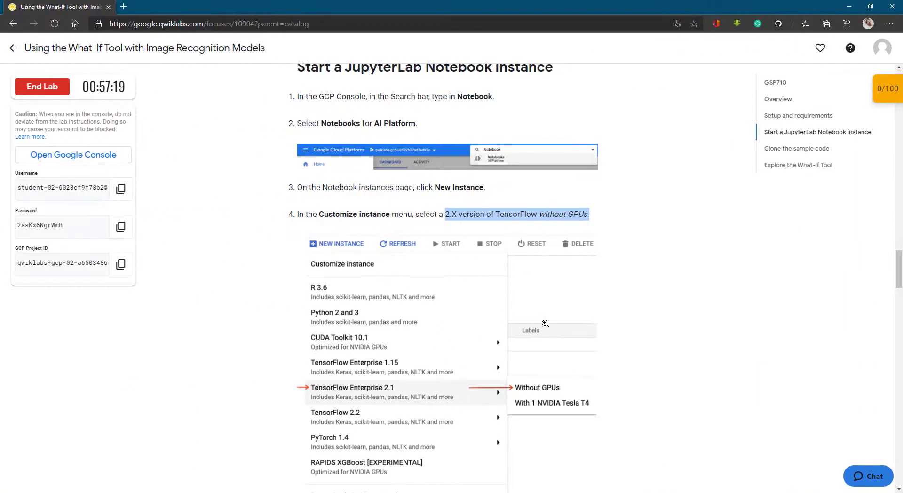
pyautogui.scroll(-4, 546, 324)
pyautogui.scroll(-4, 545, 324)
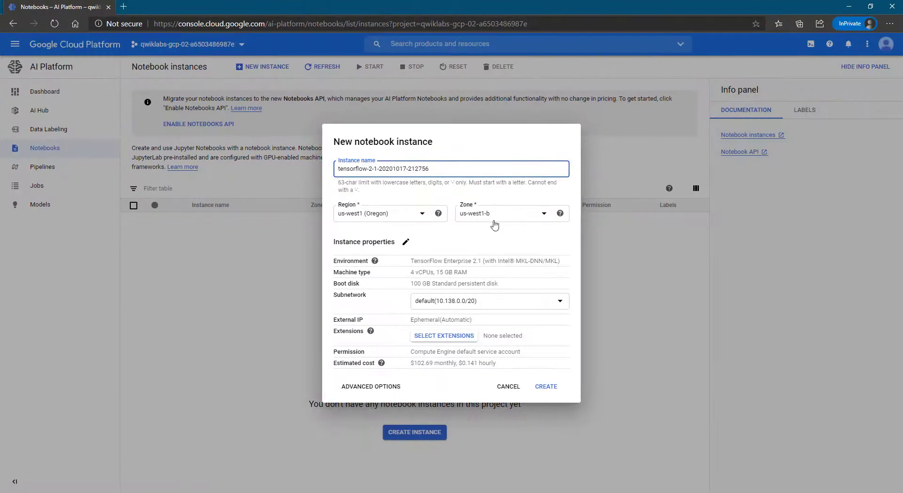
pyautogui.click(424, 216)
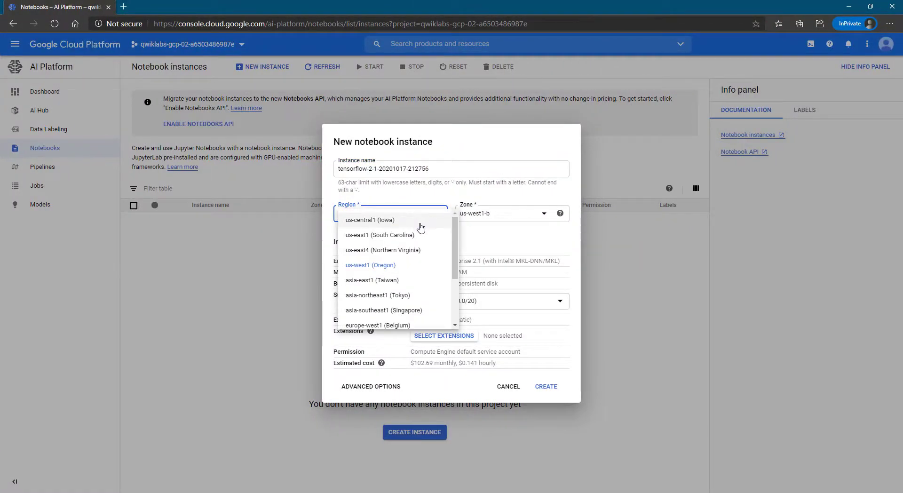
pyautogui.moveTo(455, 269); pyautogui.dragTo(456, 310)
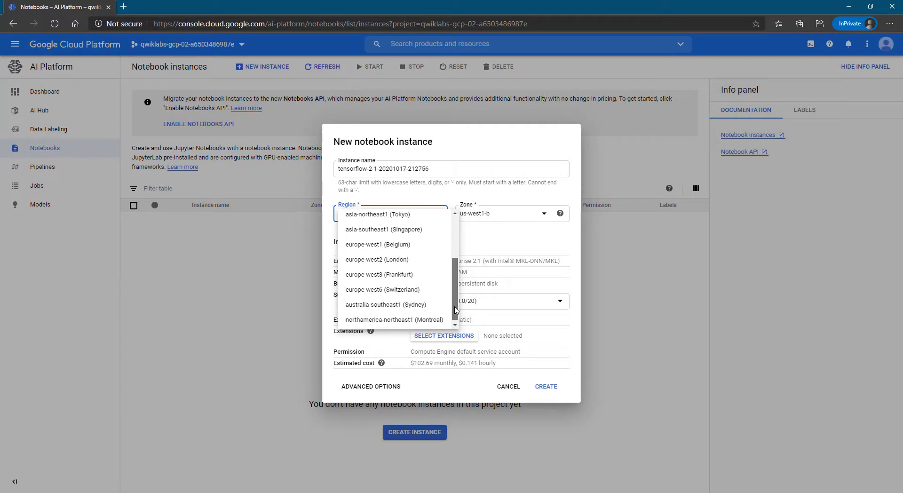
pyautogui.scroll(5, 400, 263)
pyautogui.click(376, 215)
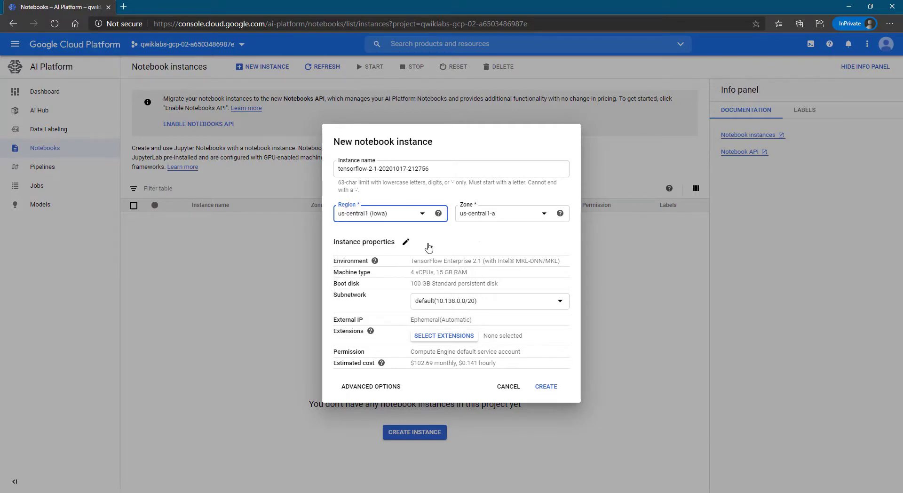
# Recheck the lab's instance settings, then create the notebook instance with the other fields at their defaults
pyautogui.press('ctrl+super+Left')
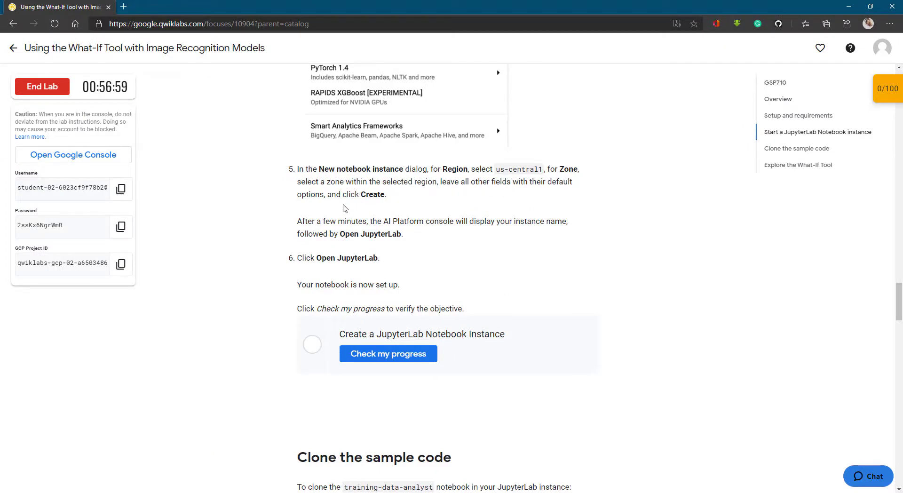
pyautogui.press('ctrl+super+Right')
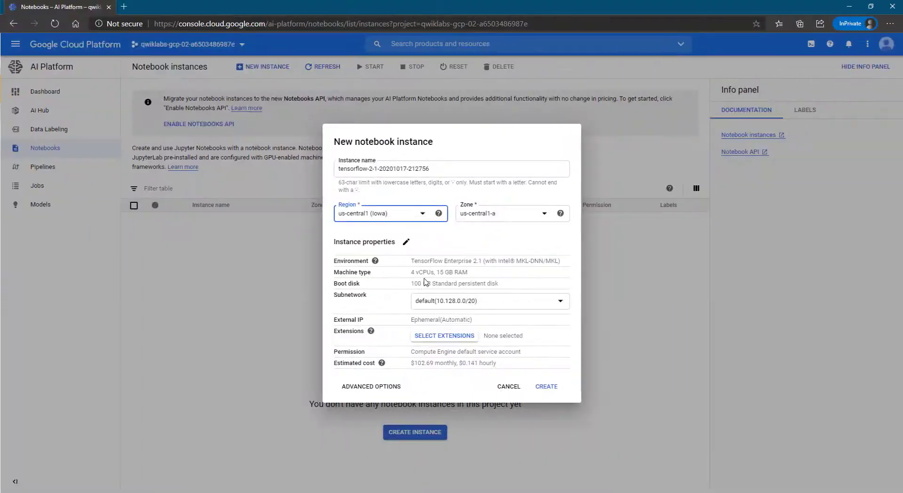
pyautogui.click(545, 388)
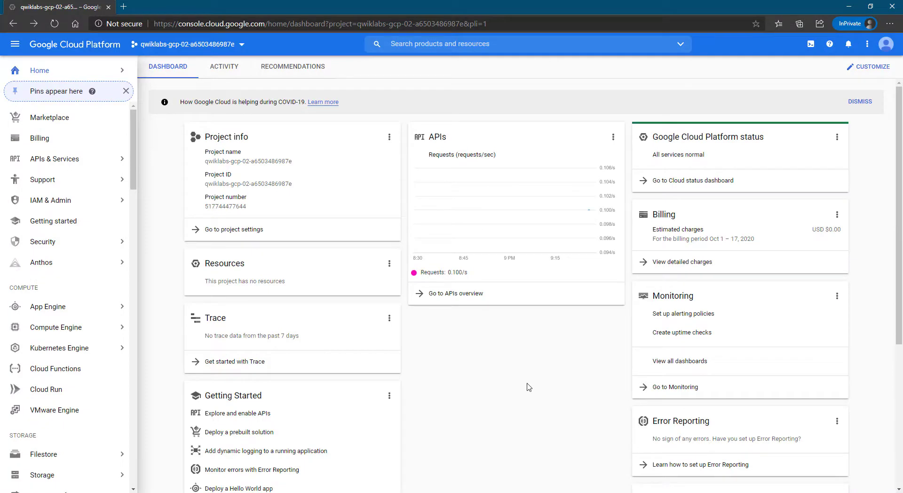
# Search the console for "note" and reopen the AI Platform Notebooks page
pyautogui.click(550, 45)
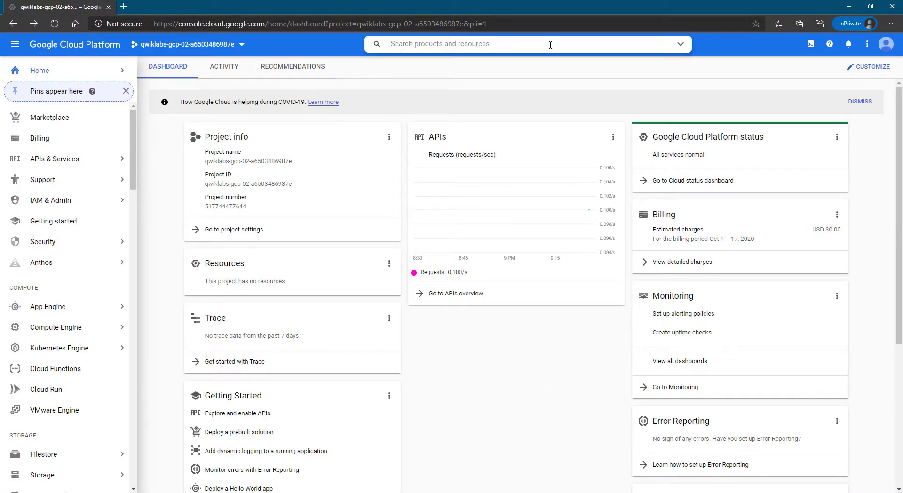
pyautogui.write('not')
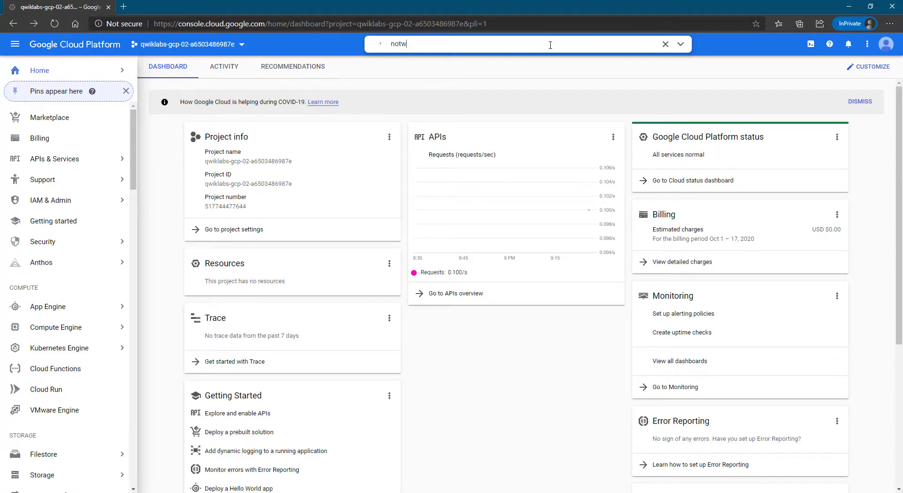
pyautogui.write('e')
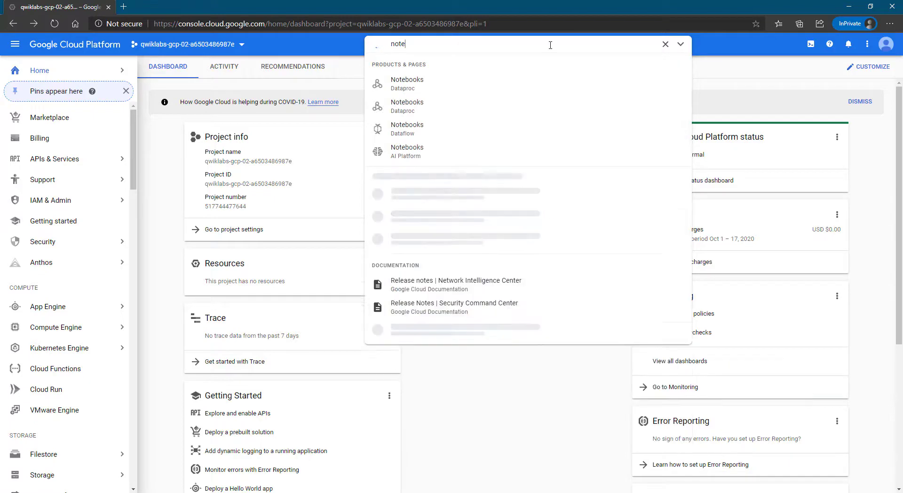
pyautogui.click(422, 152)
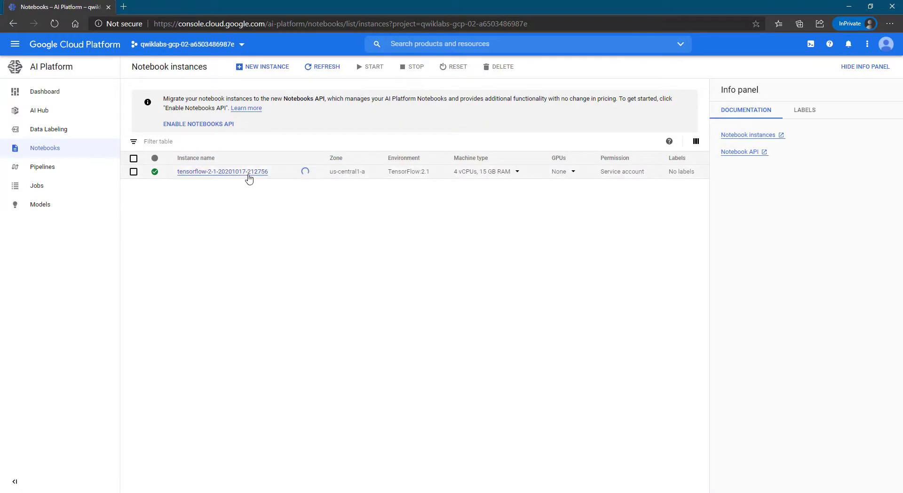
# Check the lab progress for "Create a JupyterLab Notebook Instance", then return to the console to look at the instance's status
pyautogui.press('super+ctrl+Left')
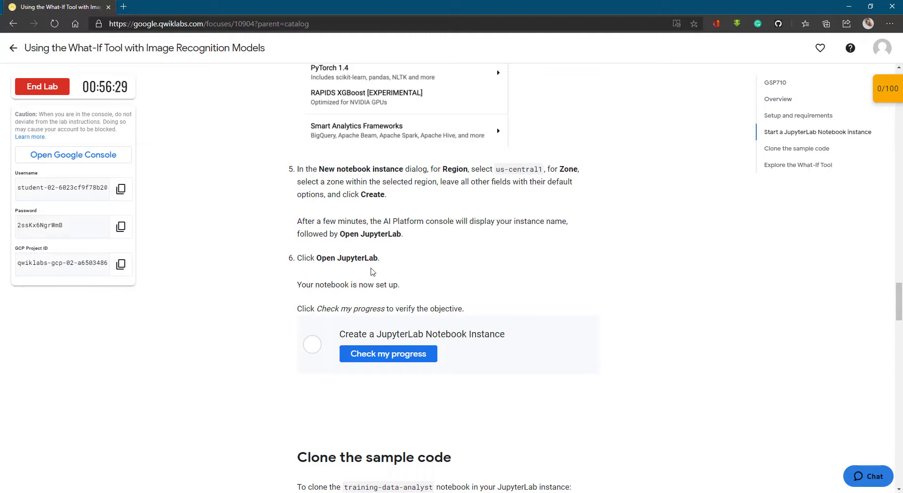
pyautogui.click(388, 354)
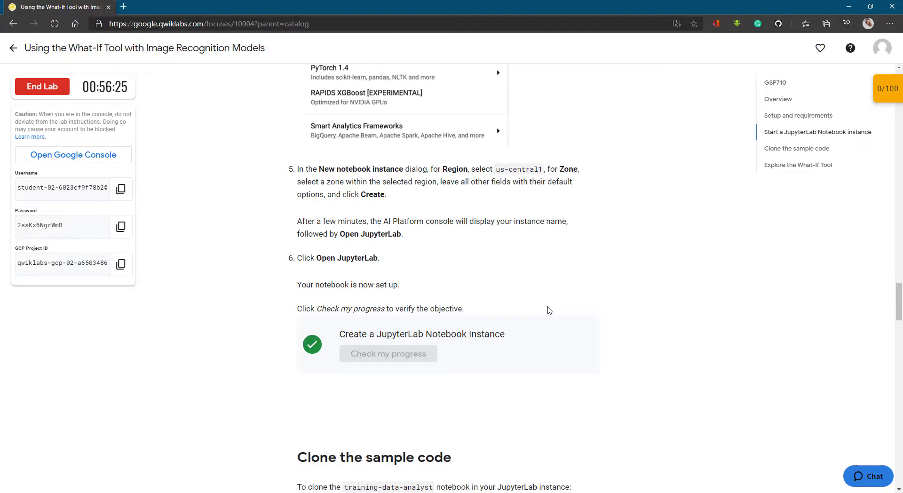
pyautogui.scroll(-3, 549, 310)
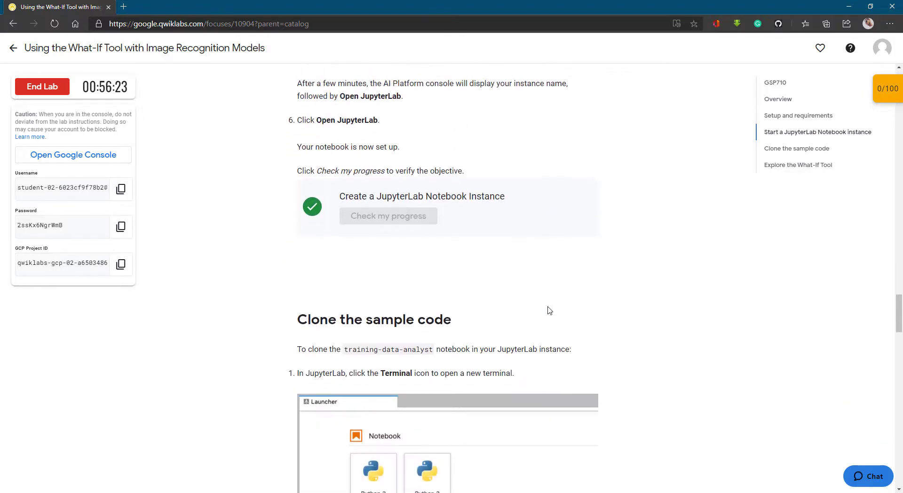
pyautogui.hotkey('alt', 'Tab')
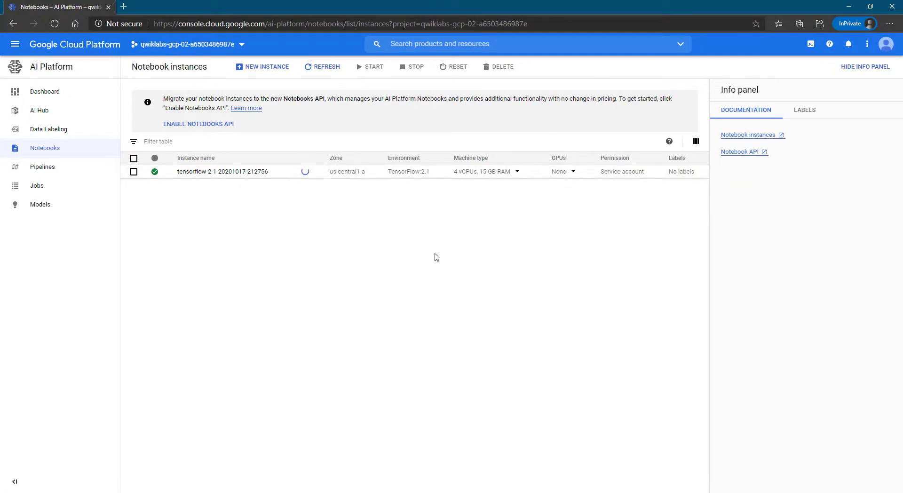
# Switch back to the lab page and read the "Clone the sample code" instructions
pyautogui.hotkey('alt', 'Tab')
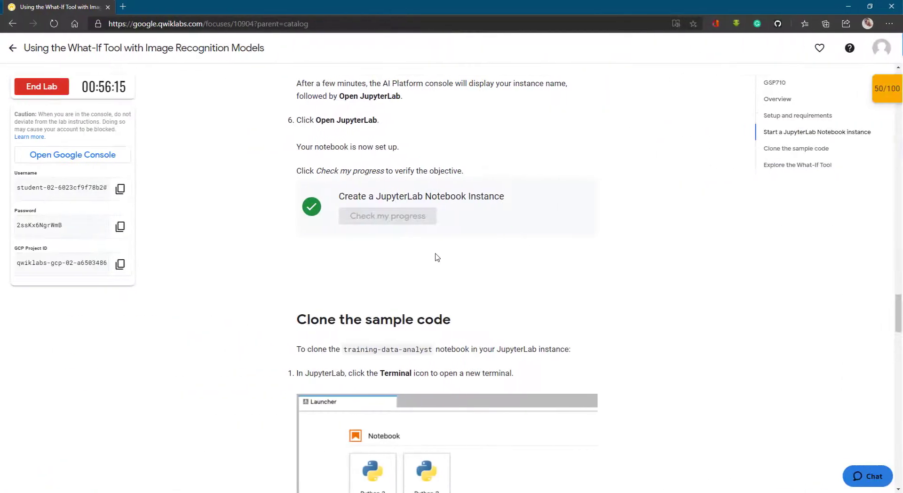
pyautogui.scroll(-5, 564, 313)
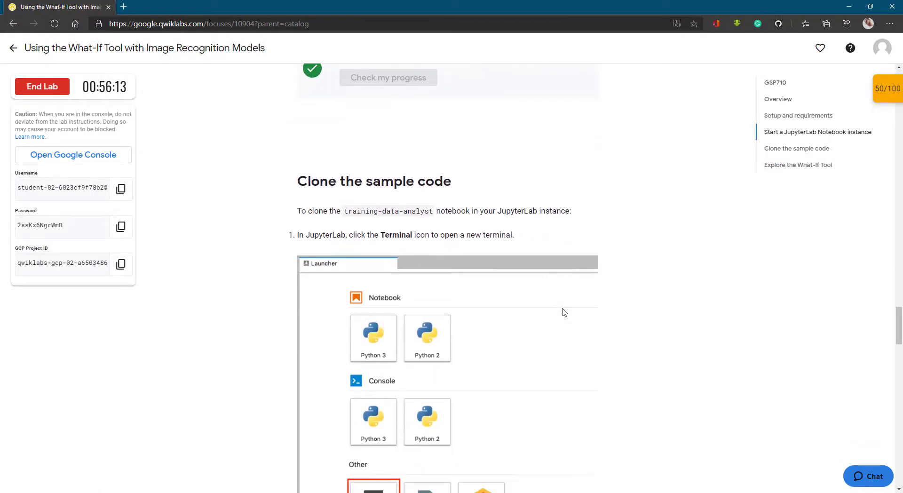
pyautogui.scroll(-1, 564, 312)
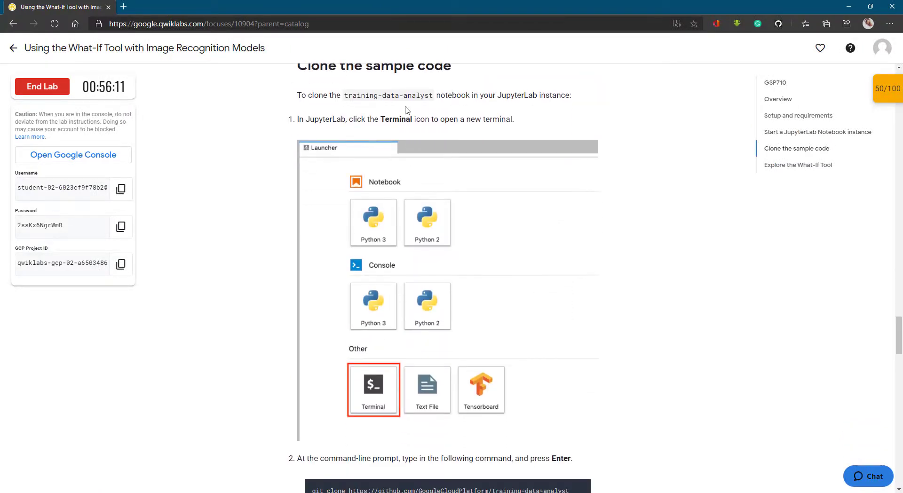
# Read the lab's repository cloning instructions, then inspect the notebook instance's VM details in the console and return to the instance list
pyautogui.scroll(-6, 528, 273)
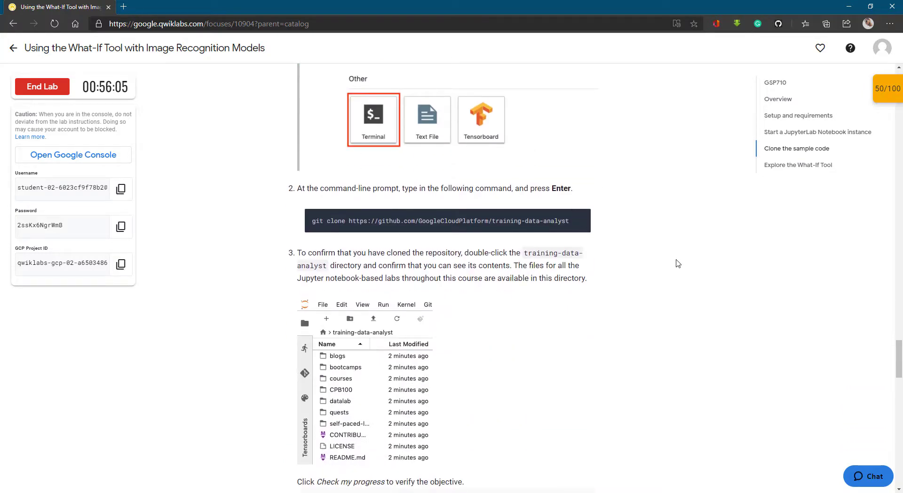
pyautogui.hotkey('alt', 'Tab')
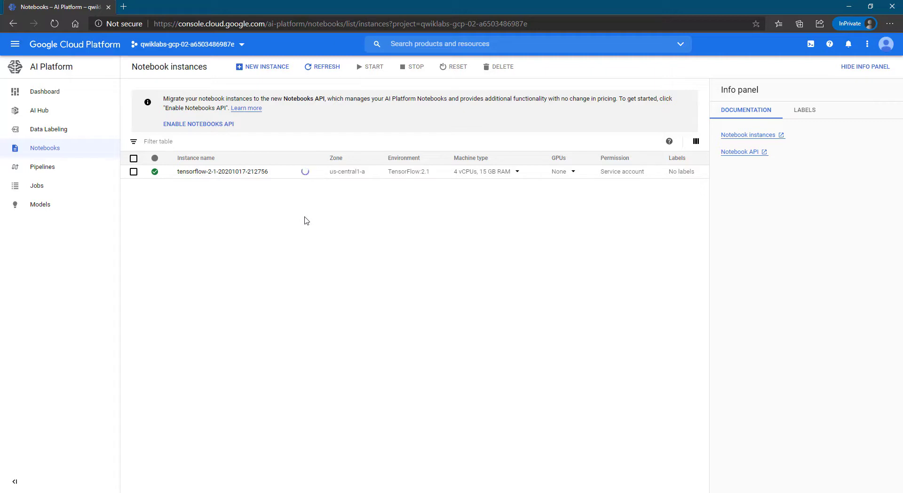
pyautogui.click(222, 172)
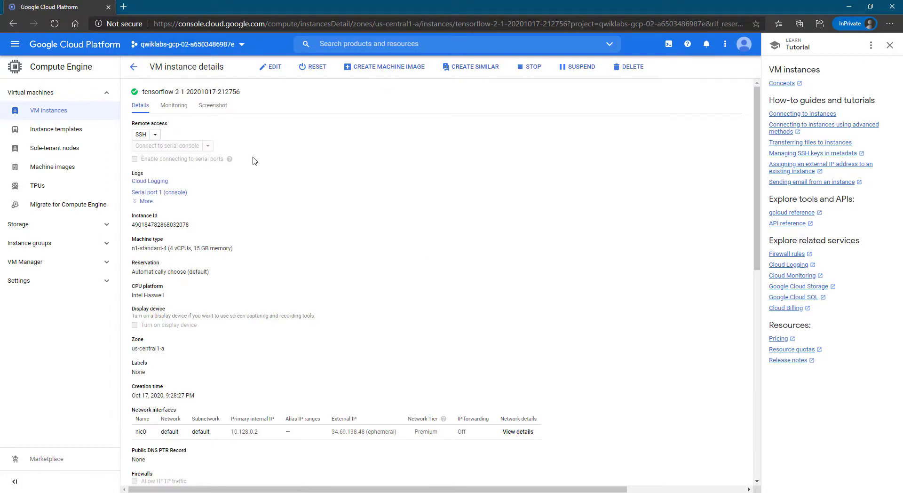
pyautogui.scroll(-8, 255, 161)
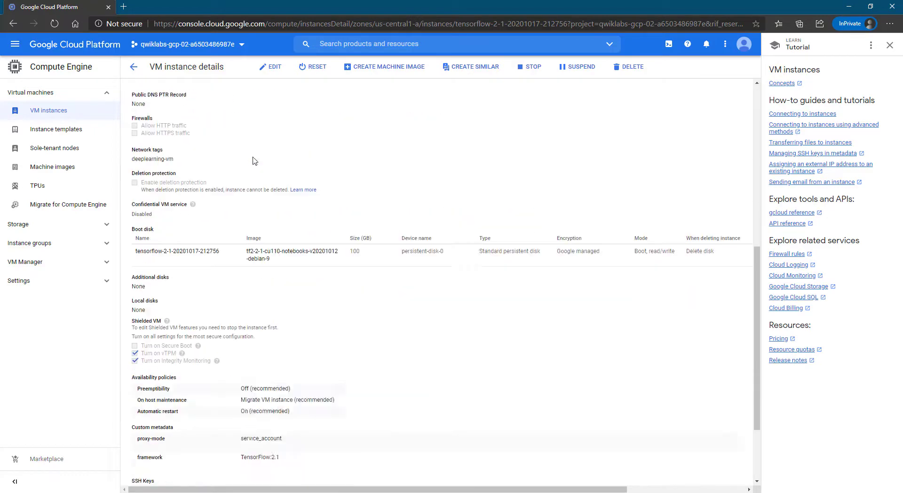
pyautogui.scroll(-3, 254, 161)
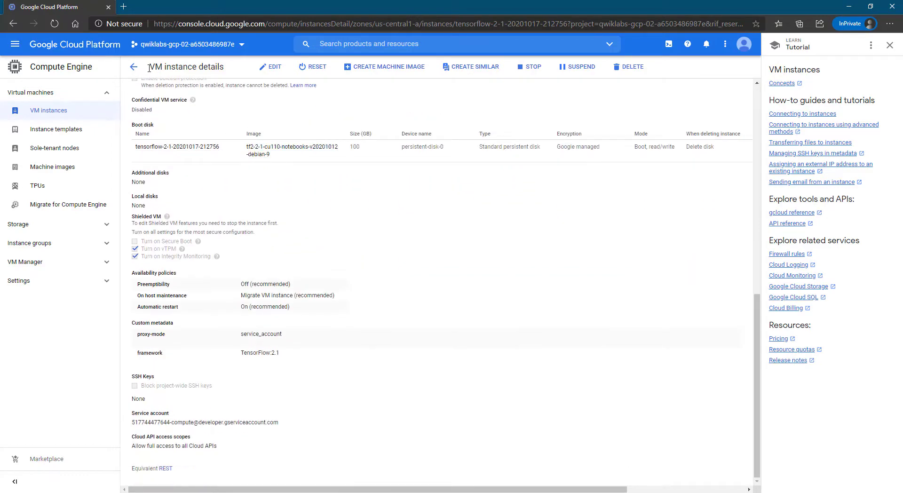
pyautogui.click(133, 66)
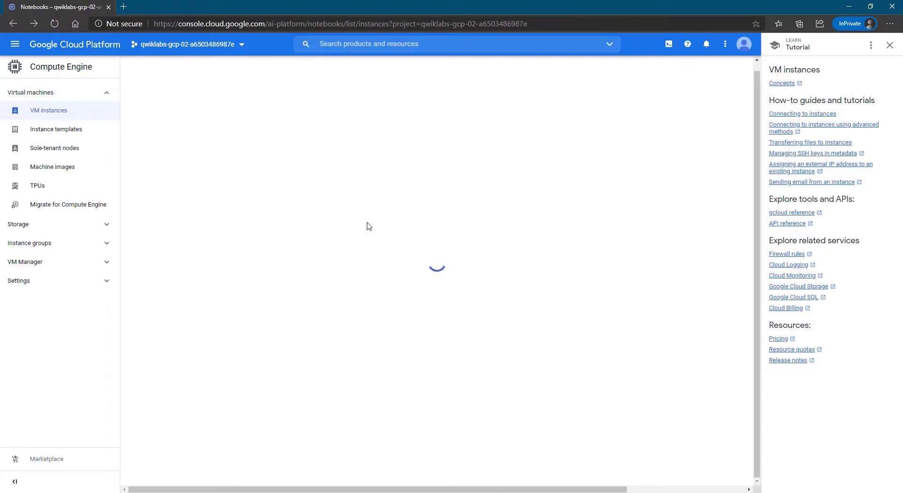
pyautogui.hotkey('alt', 'Tab')
pyautogui.hotkey('ctrl', 'n')
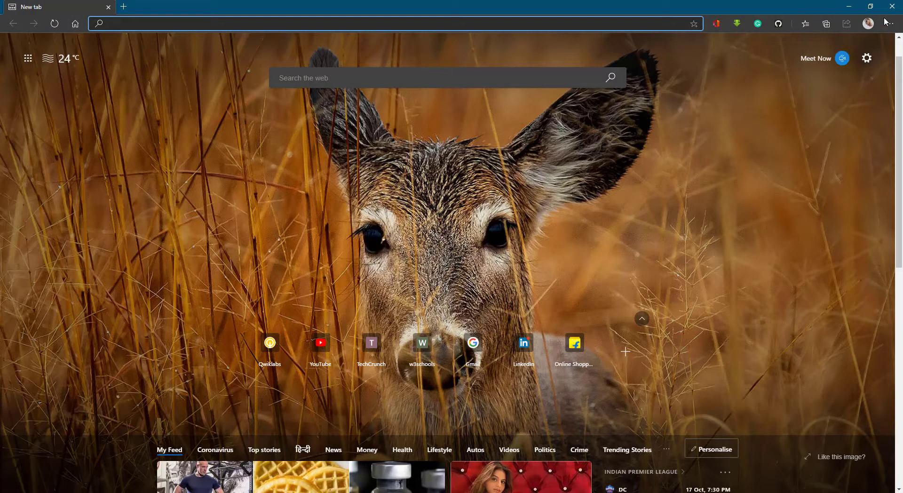
pyautogui.click(892, 6)
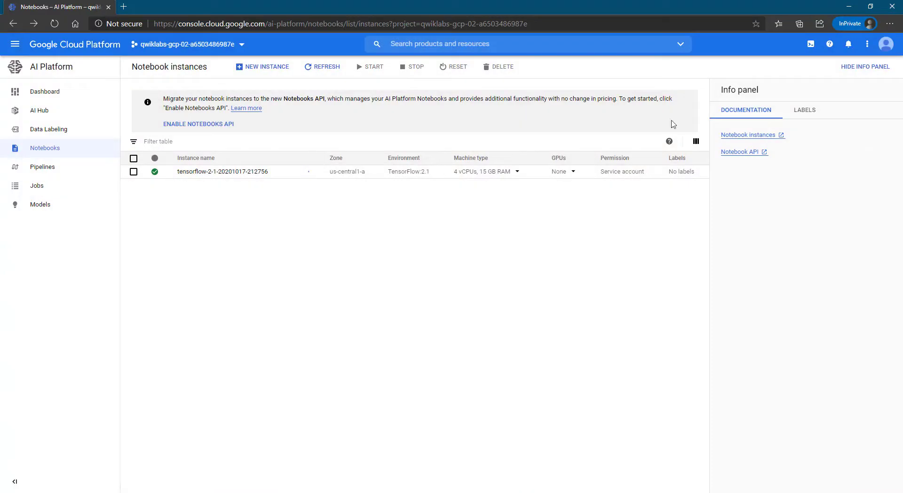
# Read the lab page from the clone command through "Explore the What-If Tool", rechecking the notebook instance's status in the console
pyautogui.hotkey('alt', 'Tab')
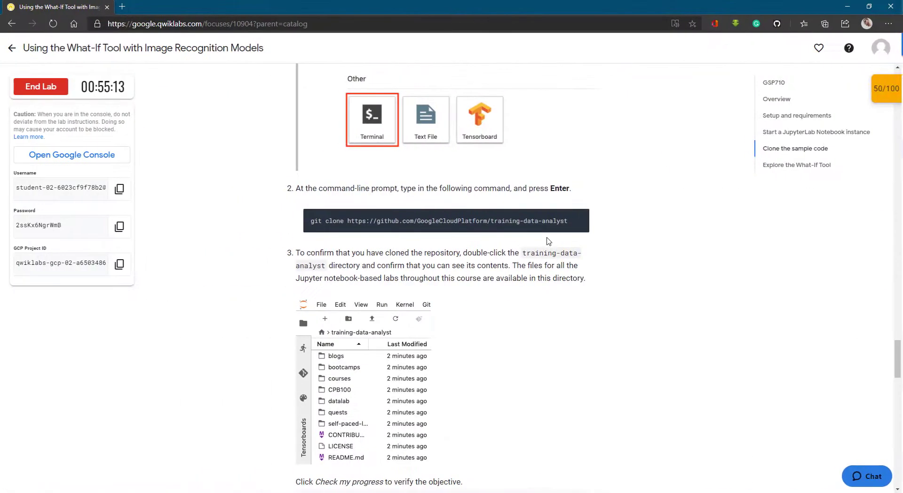
pyautogui.scroll(-3, 564, 323)
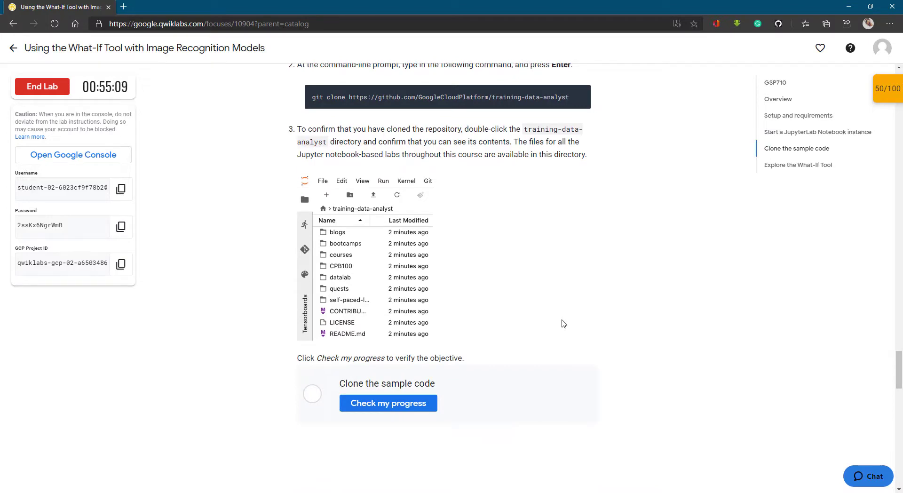
pyautogui.scroll(-2, 564, 323)
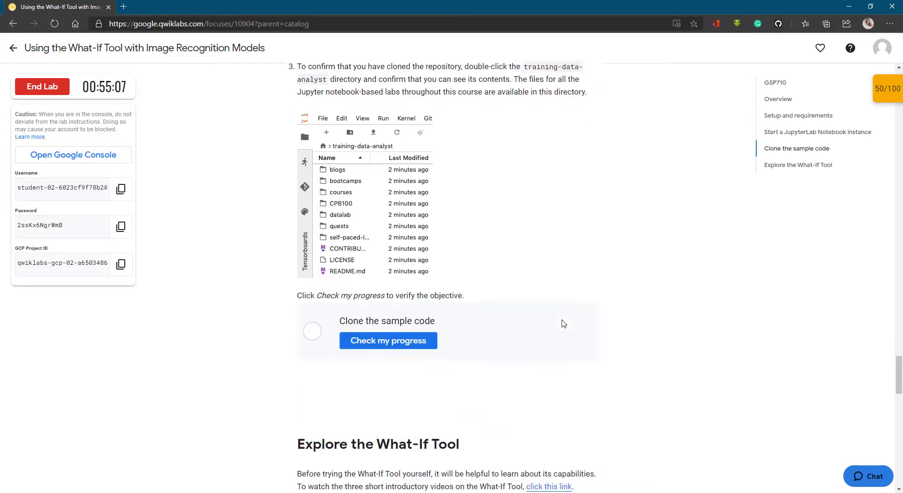
pyautogui.scroll(-3, 564, 323)
pyautogui.press('ctrl+super+Right')
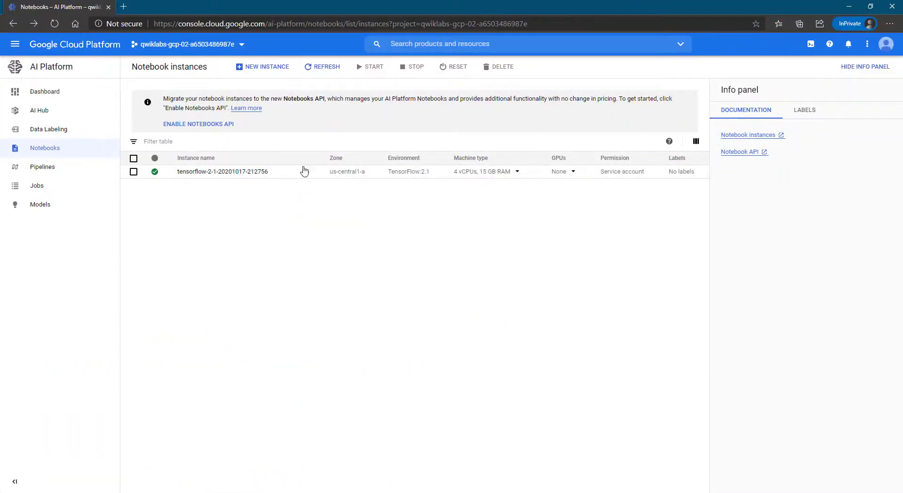
pyautogui.moveTo(304, 175)
pyautogui.hotkey('alt', 'Tab')
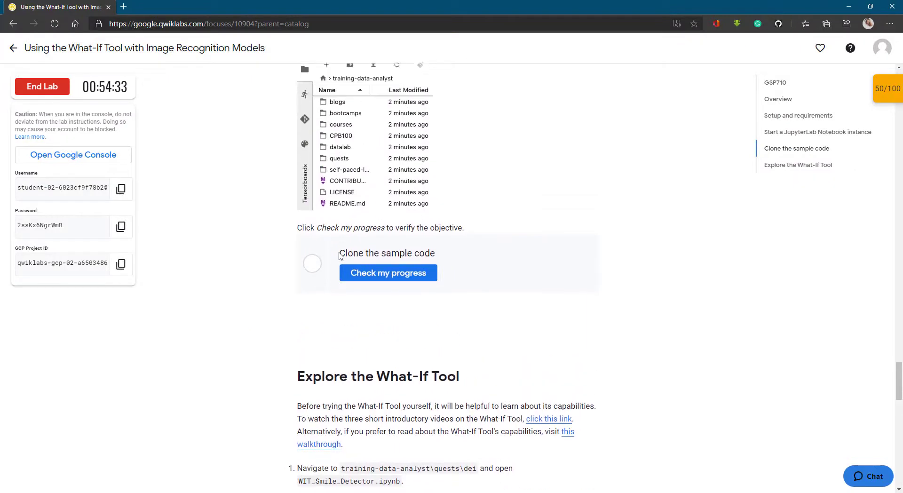
pyautogui.scroll(4, 341, 255)
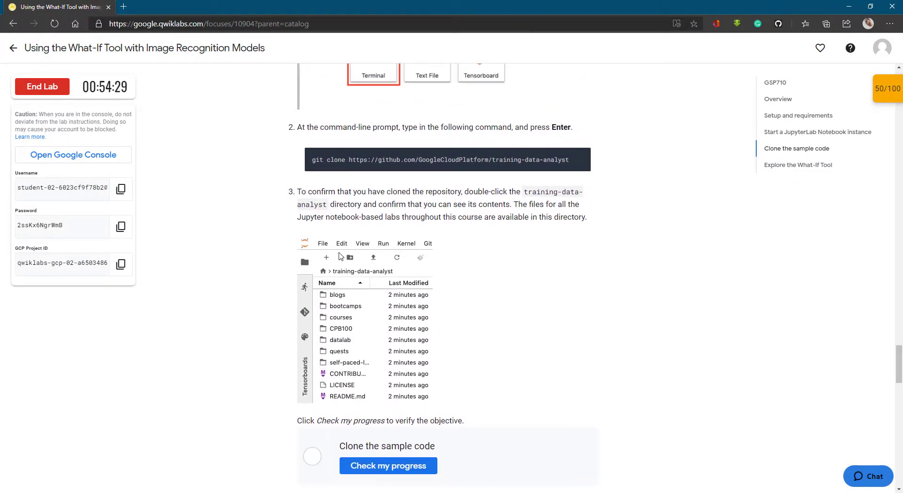
pyautogui.hotkey('alt', 'Tab')
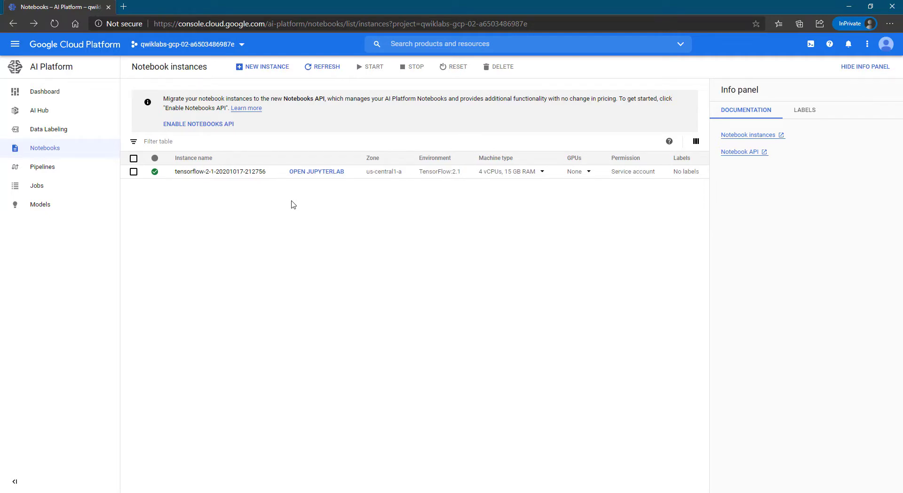
pyautogui.click(329, 173)
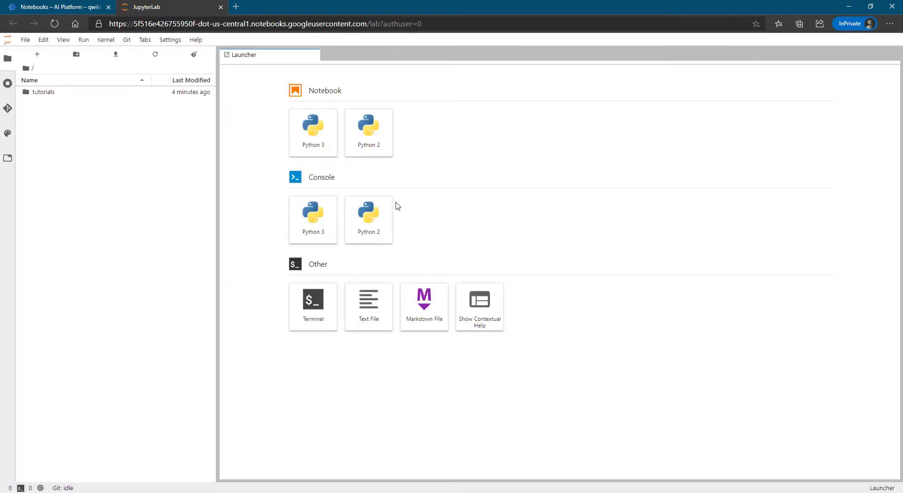
pyautogui.click(308, 301)
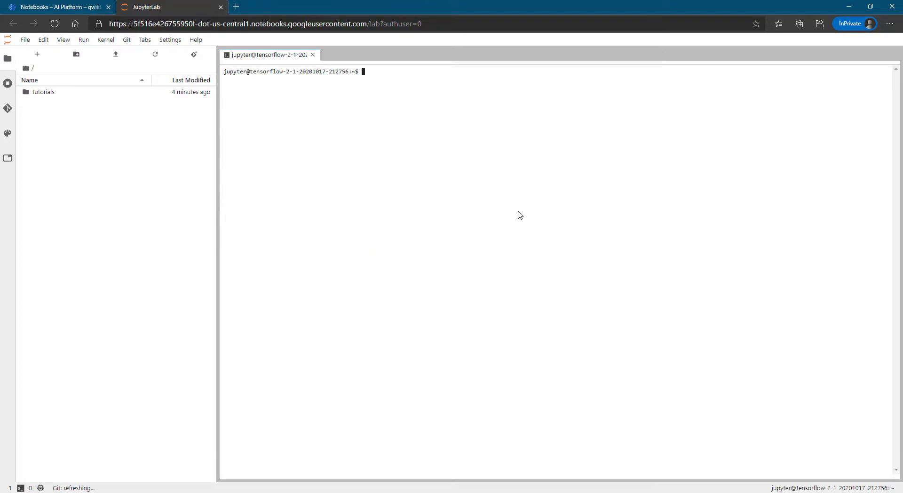
pyautogui.write('git clone https://github.com/GoogleCloudPlatform/training-data-analyst')
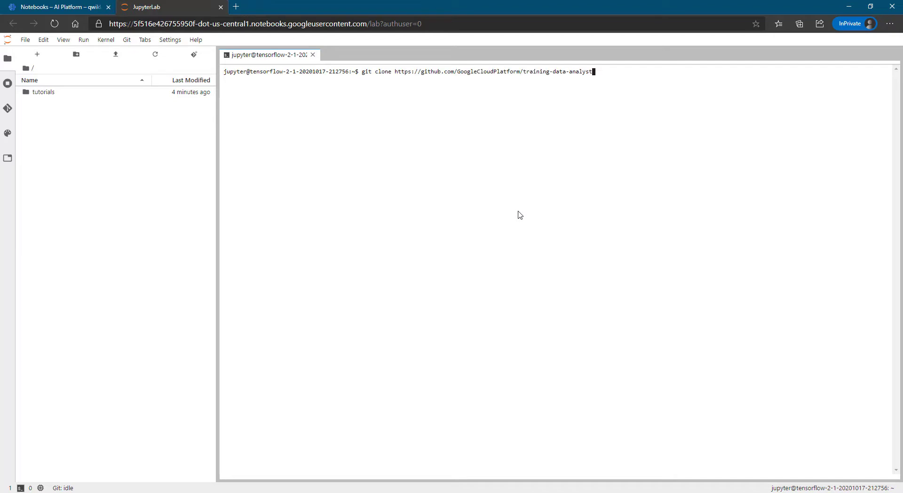
pyautogui.press('Return')
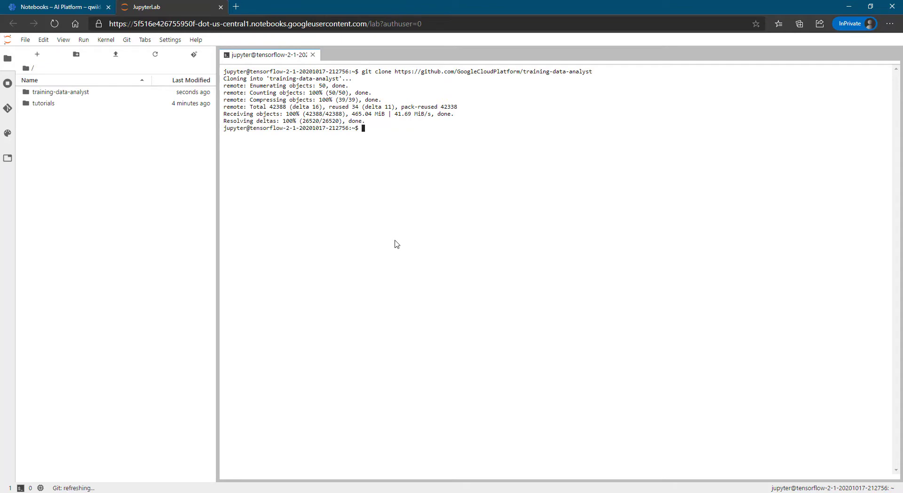
# Return to the lab page and check the progress for "Clone the sample code"
pyautogui.hotkey('alt', 'Tab')
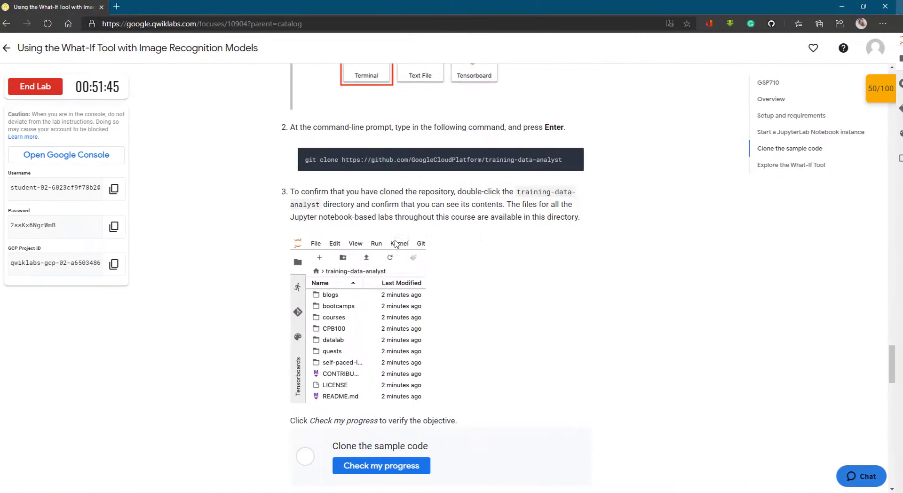
pyautogui.scroll(-1, 456, 347)
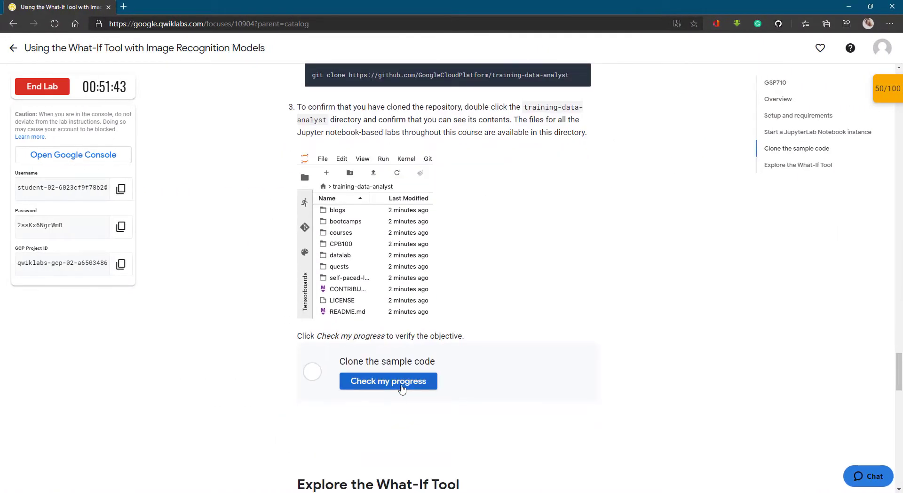
pyautogui.click(401, 387)
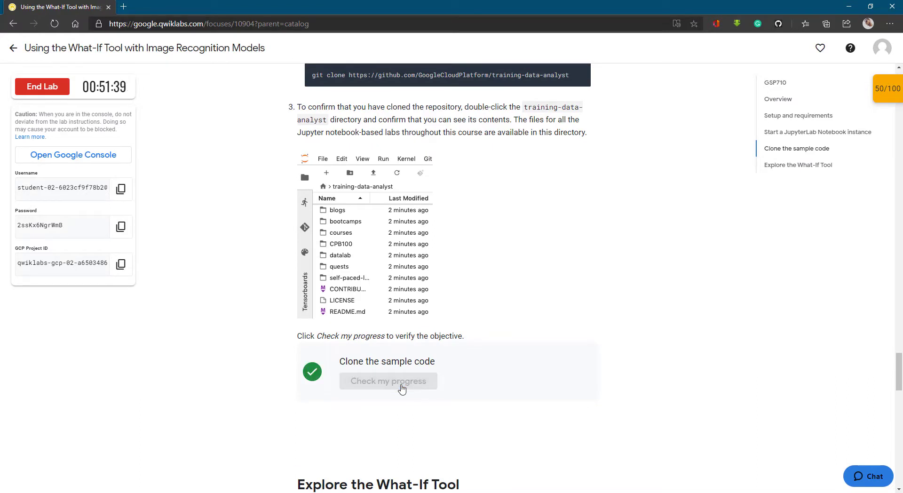
# Review the scores in the lab's checkpoints, then end the lab and confirm
pyautogui.moveTo(887, 104)
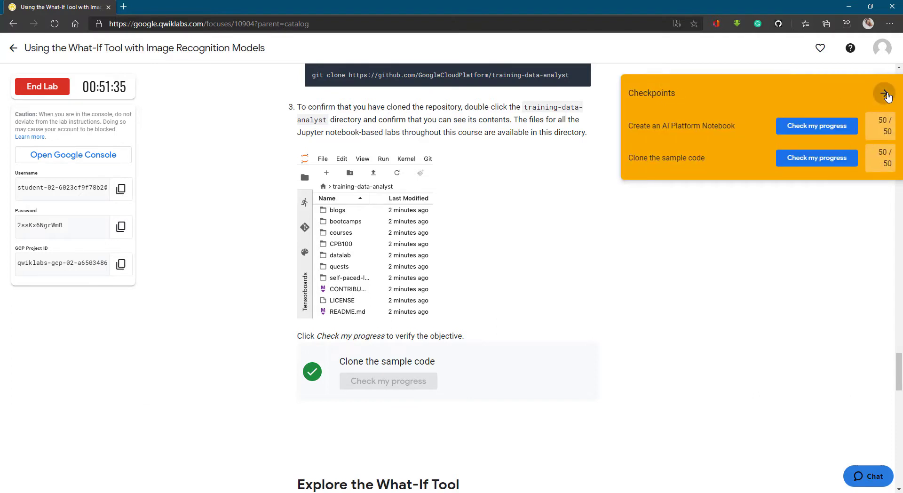
pyautogui.click(32, 91)
pyautogui.click(493, 102)
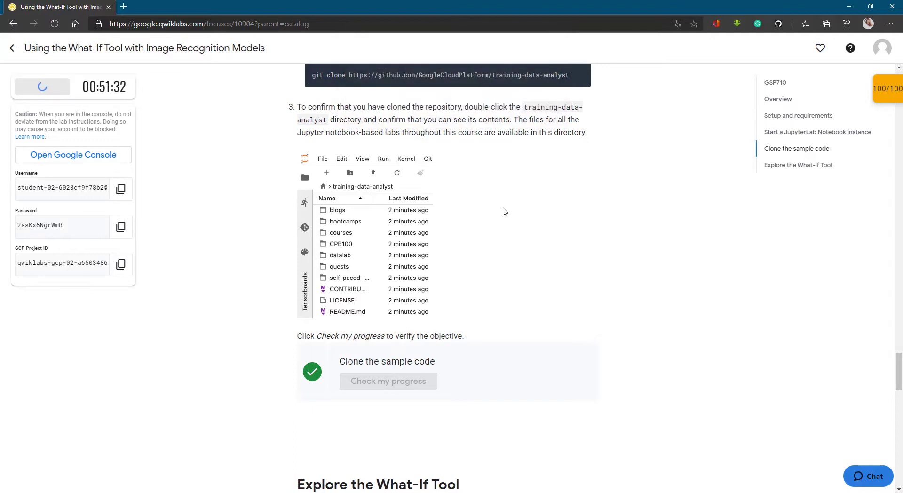
# Rate the lab five stars and enter the comment "nice" in the satisfaction survey
pyautogui.click(459, 229)
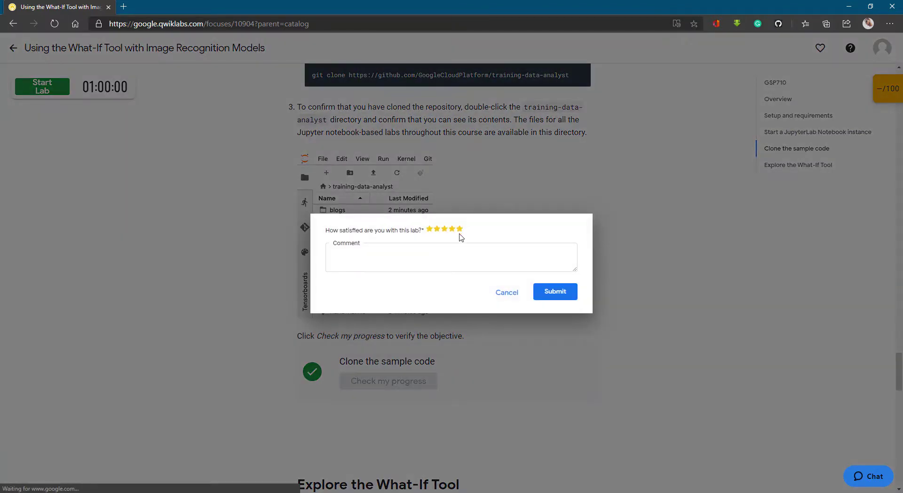
pyautogui.click(458, 254)
pyautogui.write('ni')
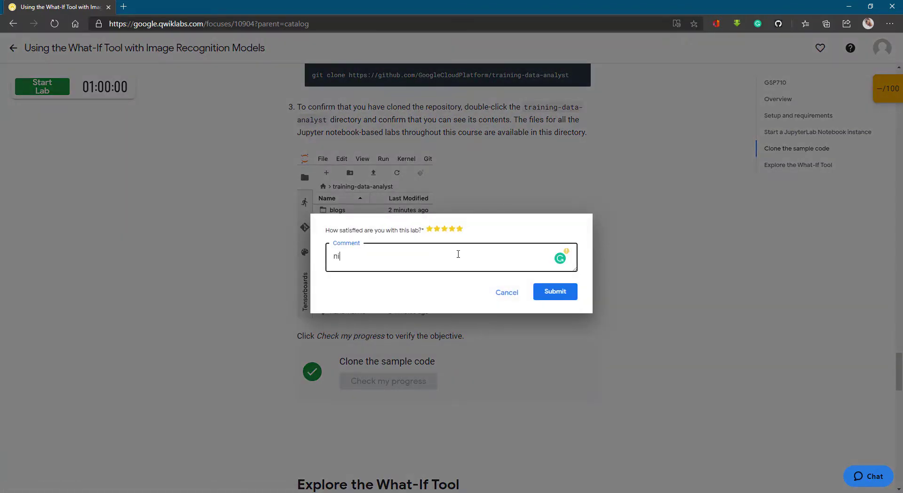
pyautogui.write('ce')
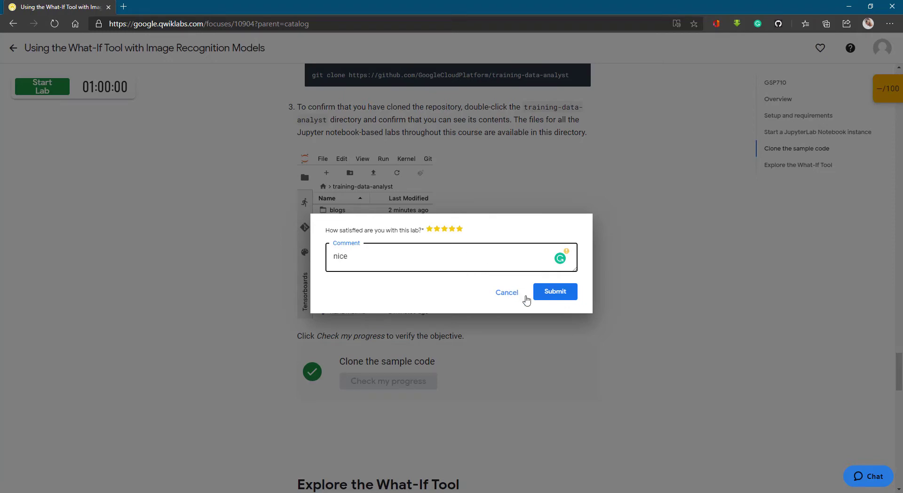